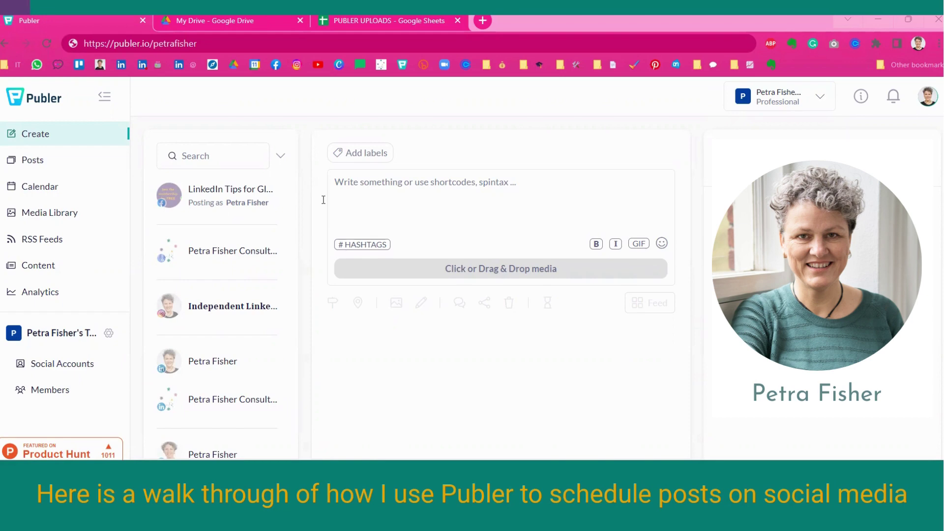
Type 'This is a test post. Blah blah' into the Publer composer, correcting typos along the way.
{"action": "left_click_drag", "start_coordinate": [197, 43], "coordinate": [82, 47]}
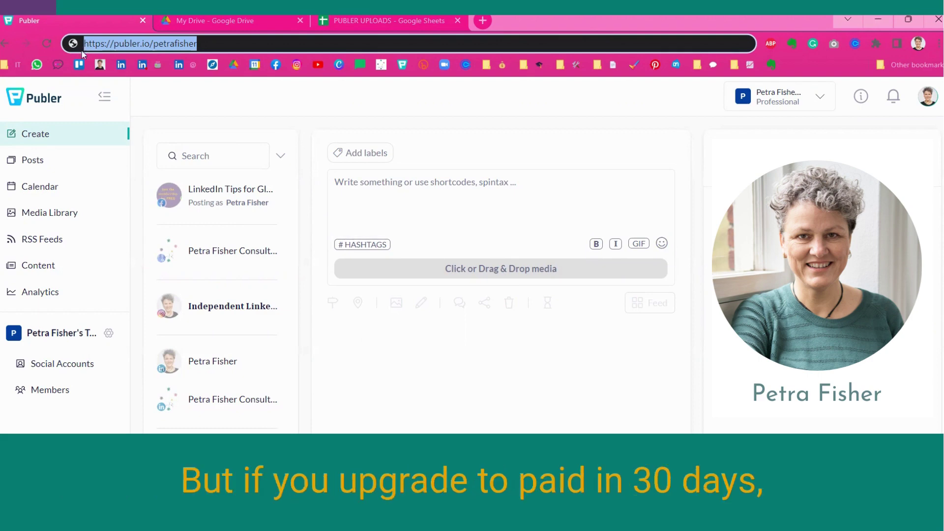
{"action": "left_click", "coordinate": [92, 54]}
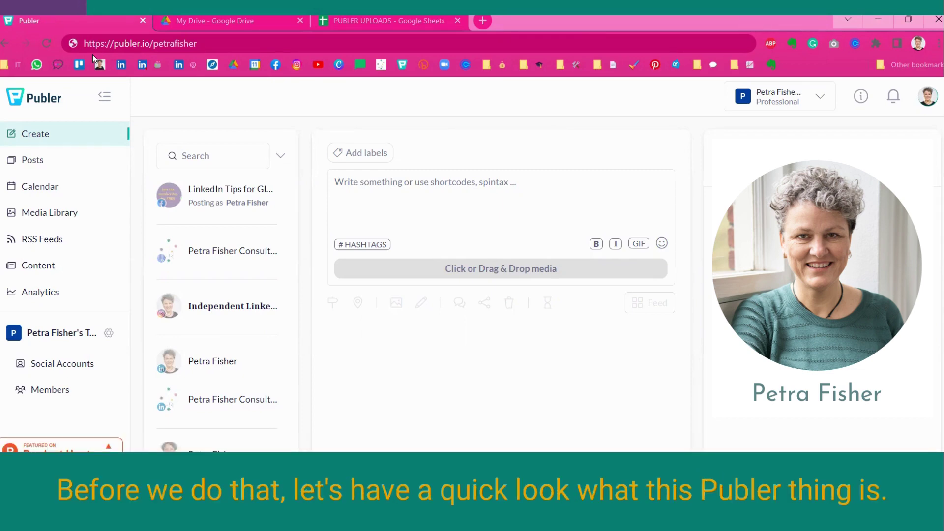
{"action": "left_click", "coordinate": [473, 192]}
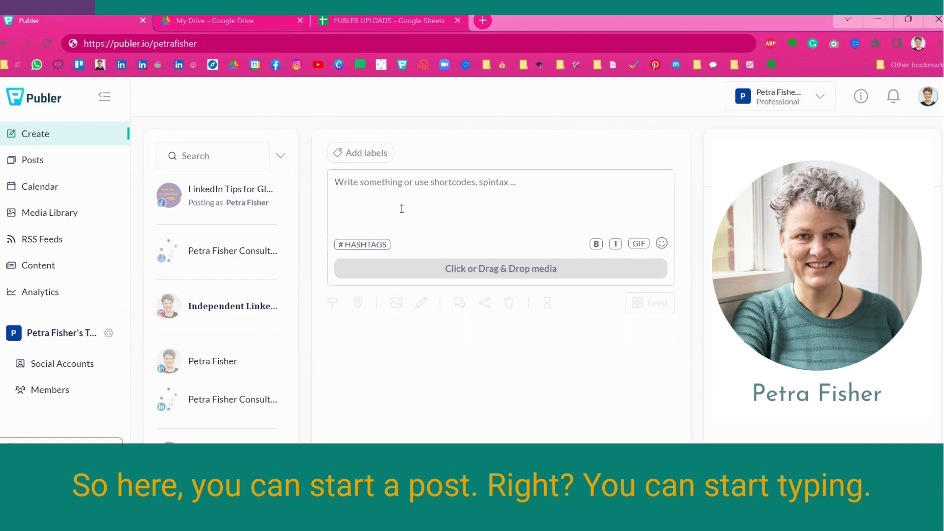
{"action": "type", "text": "Li"}
{"action": "key", "text": "BackSpace"}
{"action": "key", "text": "BackSpace"}
{"action": "type", "text": "Ty"}
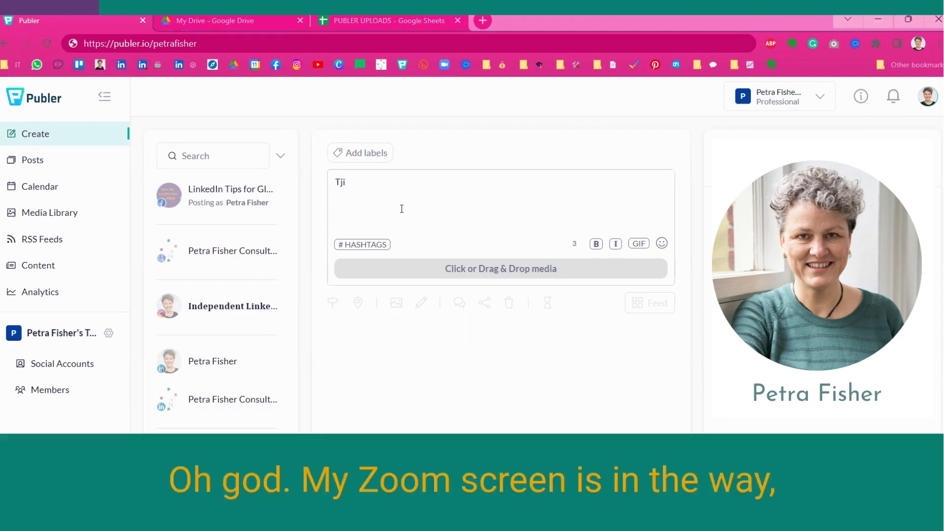
{"action": "key", "text": "BackSpace"}
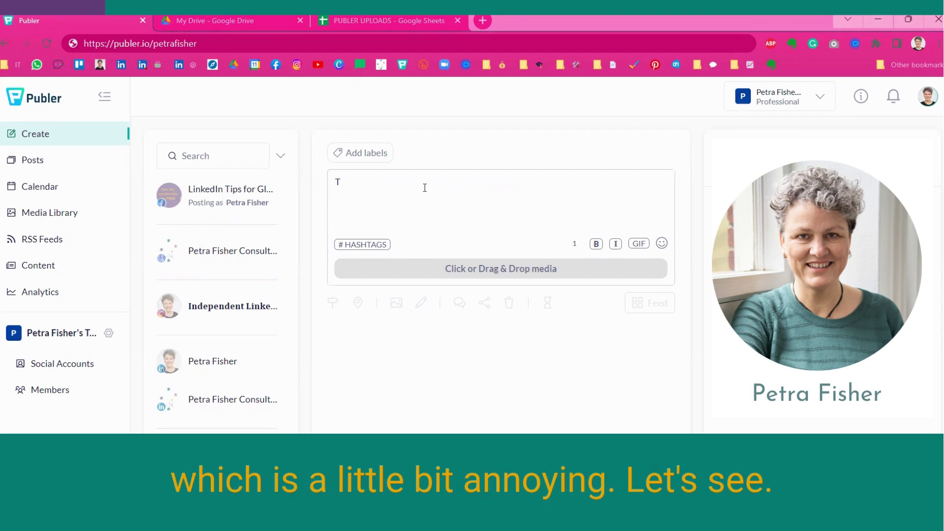
{"action": "type", "text": "his is"}
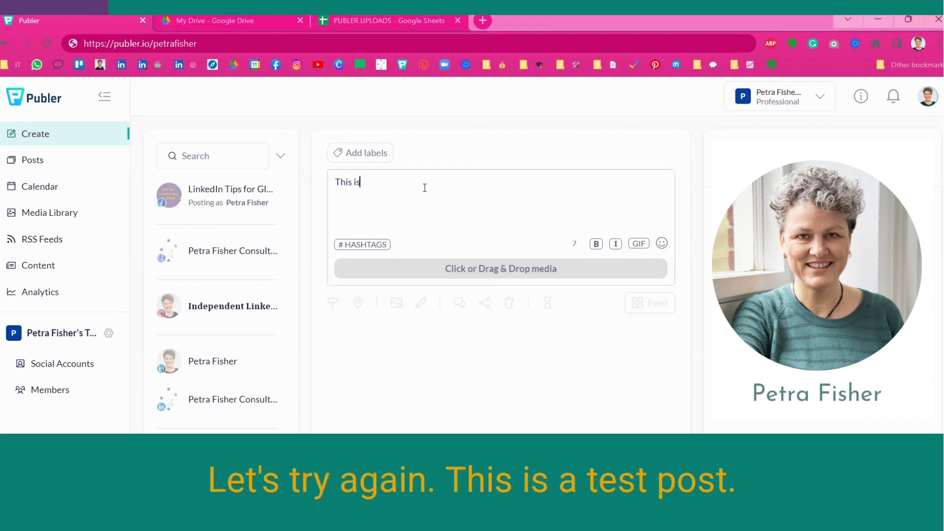
{"action": "type", "text": " a test "}
{"action": "type", "text": "post"}
{"action": "type", "text": ". Blah b"}
{"action": "type", "text": "la"}
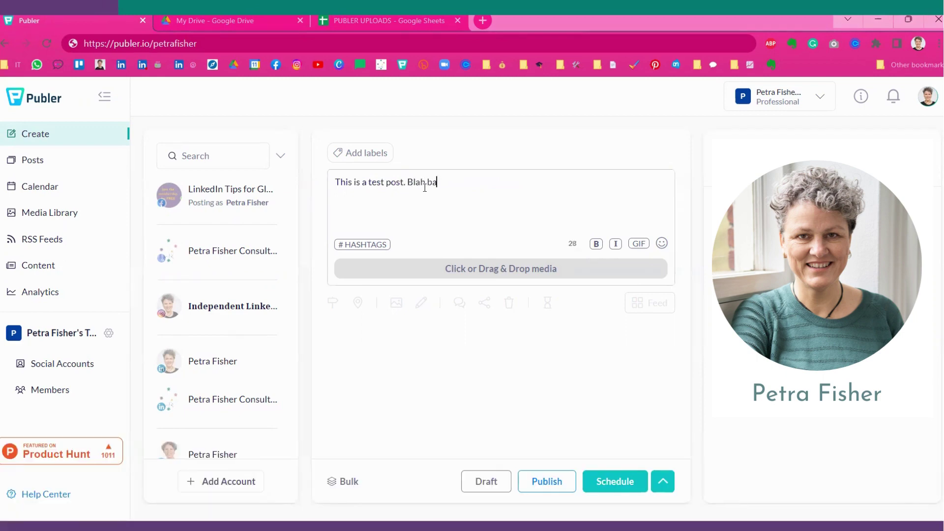
{"action": "key", "text": "BackSpace"}
{"action": "key", "text": "BackSpace"}
{"action": "key", "text": "BackSpace"}
{"action": "type", "text": "lah "}
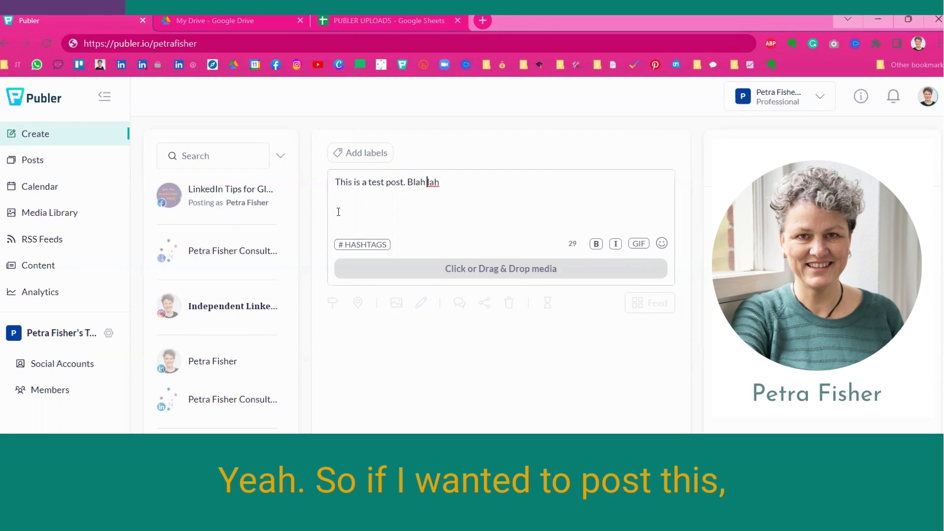
{"action": "type", "text": "b"}
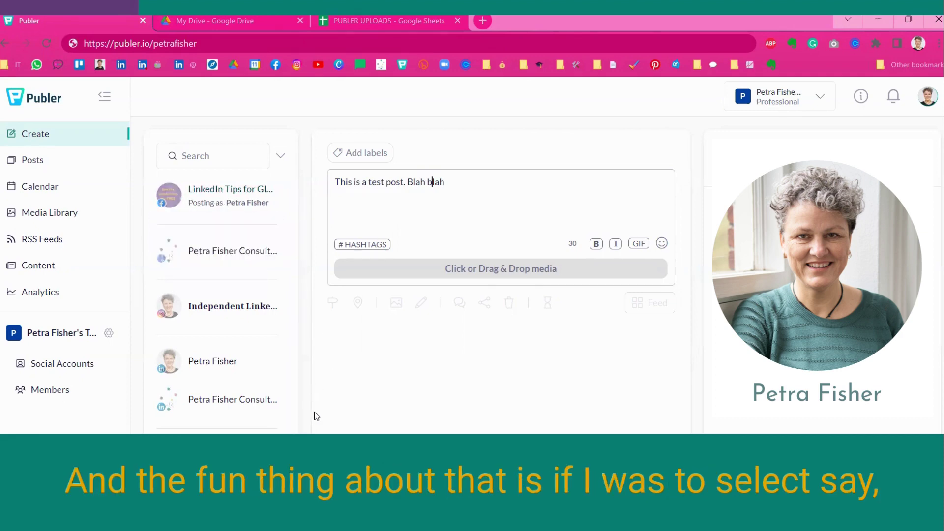
Switch the post's target account from Twitter to the personal LinkedIn profile.
{"action": "scroll", "coordinate": [296, 317], "scroll_direction": "down", "scroll_amount": 1}
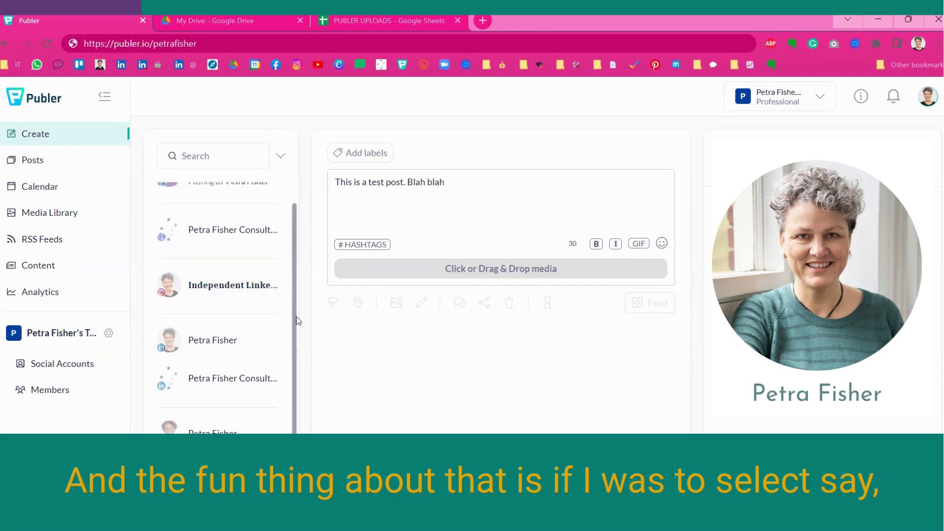
{"action": "left_click", "coordinate": [214, 416]}
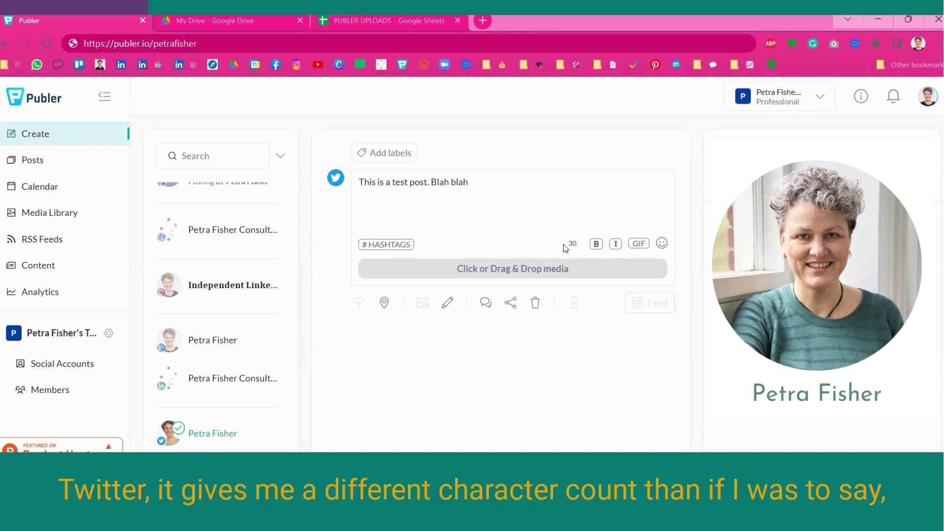
{"action": "left_click", "coordinate": [184, 429]}
{"action": "left_click", "coordinate": [228, 339]}
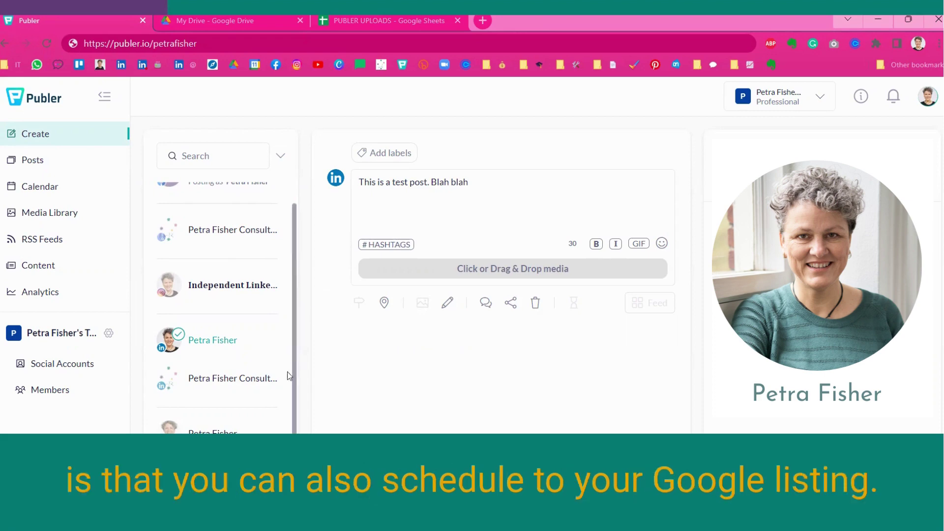
{"action": "scroll", "coordinate": [294, 295], "scroll_direction": "up", "scroll_amount": 1}
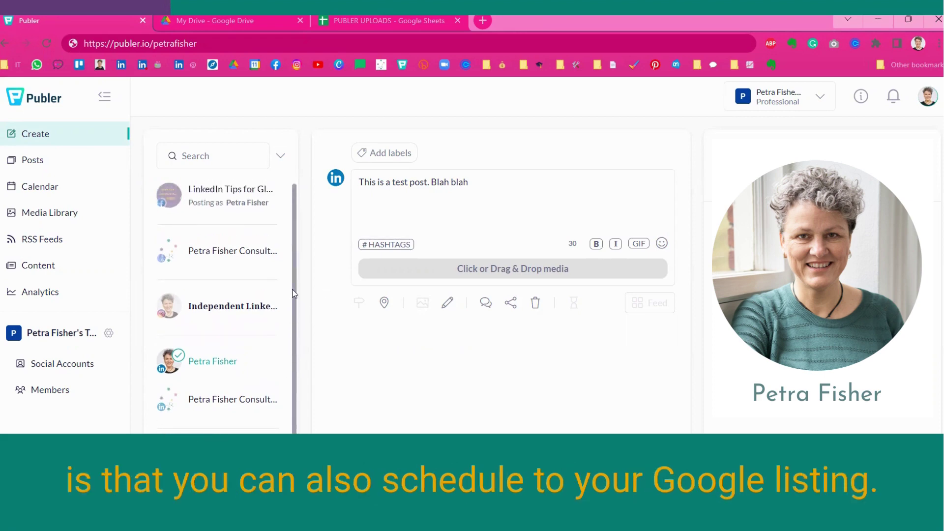
Add the business Google listing as a target and give the post a 'Learn more' button.
{"action": "left_click", "coordinate": [232, 251]}
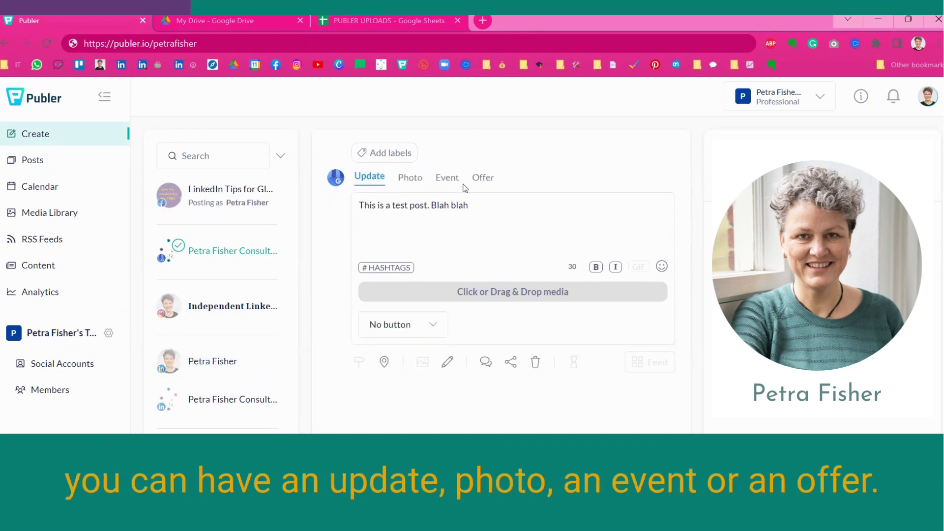
{"action": "left_click", "coordinate": [434, 330]}
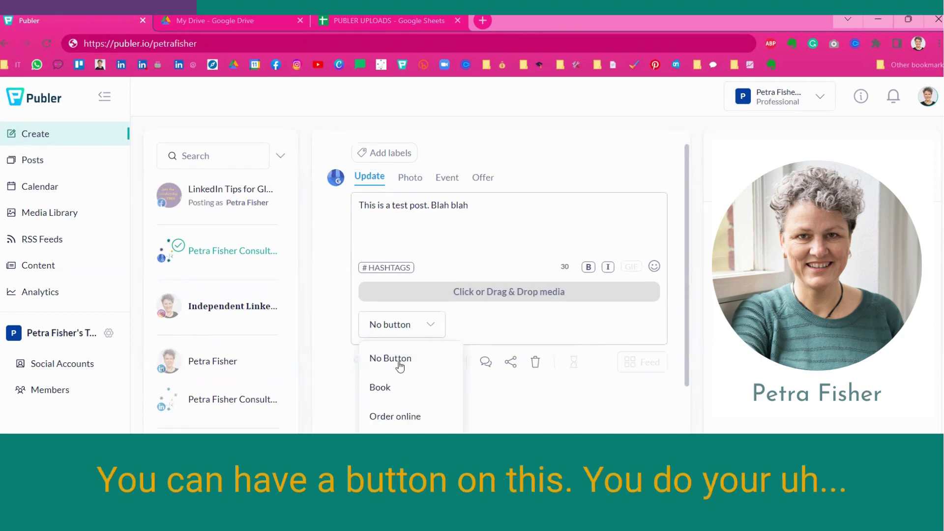
{"action": "scroll", "coordinate": [398, 366], "scroll_direction": "down", "scroll_amount": 1}
{"action": "left_click", "coordinate": [398, 380]}
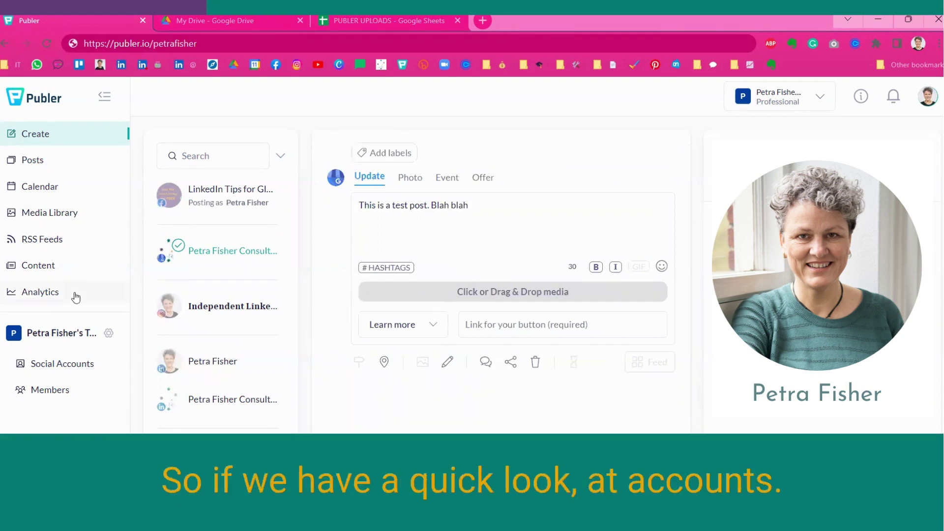
{"action": "left_click", "coordinate": [72, 366]}
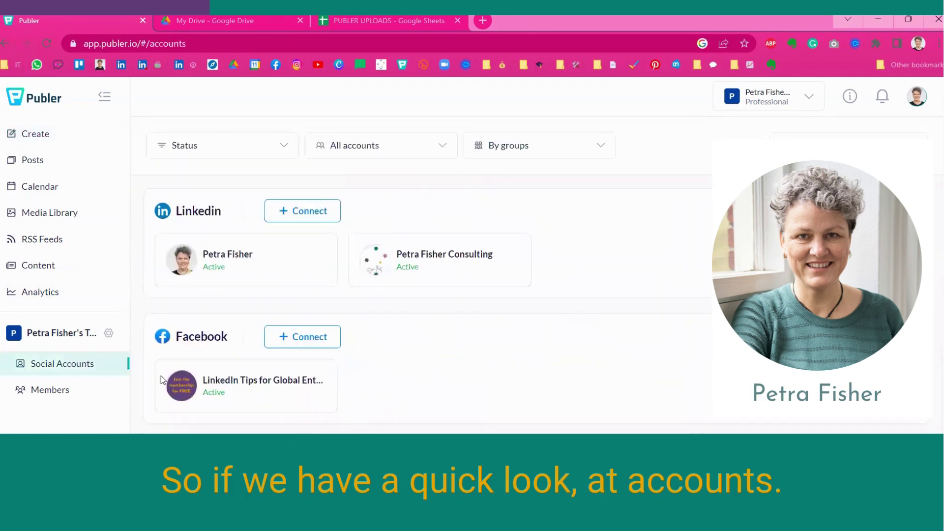
{"action": "scroll", "coordinate": [938, 120], "scroll_direction": "down", "scroll_amount": 1}
{"action": "scroll", "coordinate": [938, 121], "scroll_direction": "down", "scroll_amount": 2}
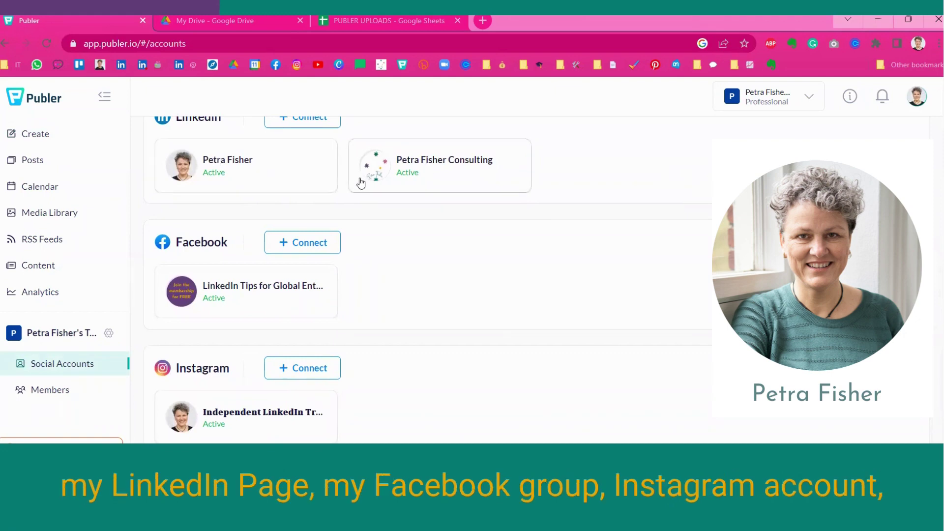
{"action": "scroll", "coordinate": [938, 203], "scroll_direction": "down", "scroll_amount": 5}
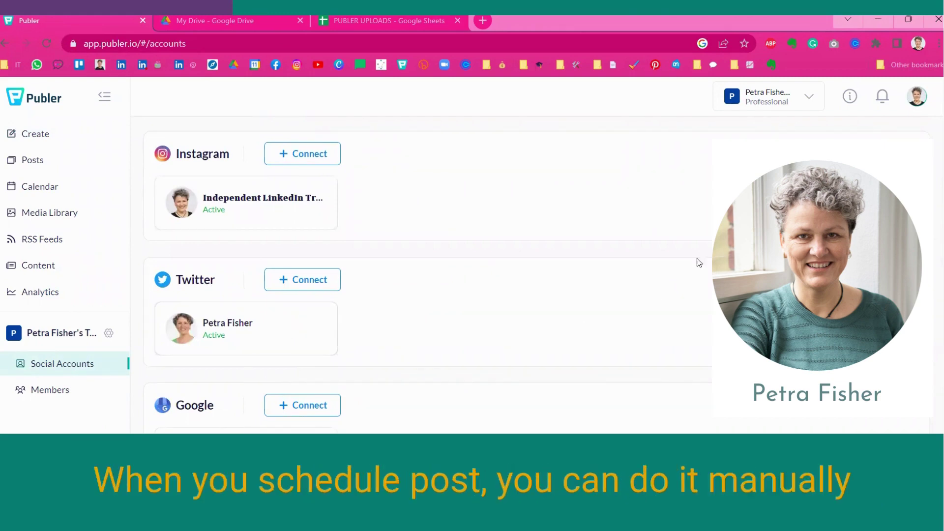
{"action": "left_click", "coordinate": [44, 136]}
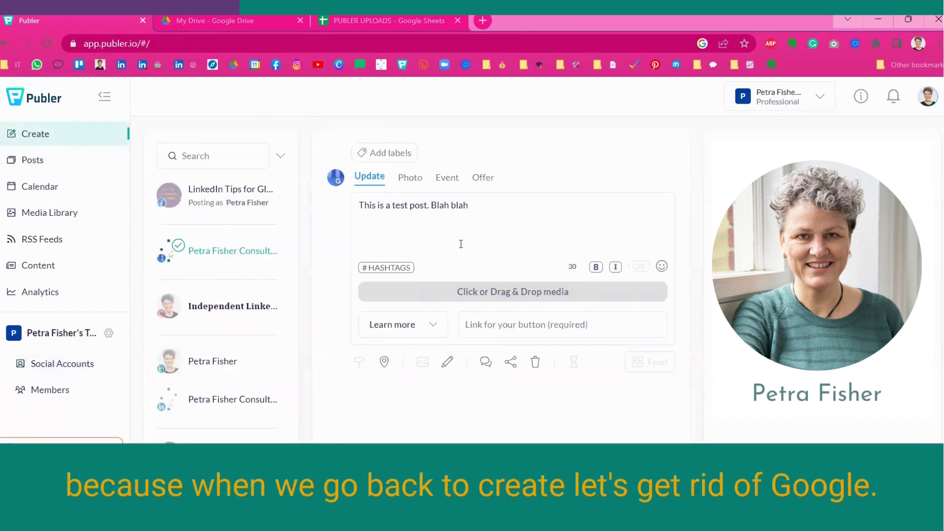
Replace the Google listing with the LinkedIn profile and bold the words 'test post'.
{"action": "left_click", "coordinate": [178, 247]}
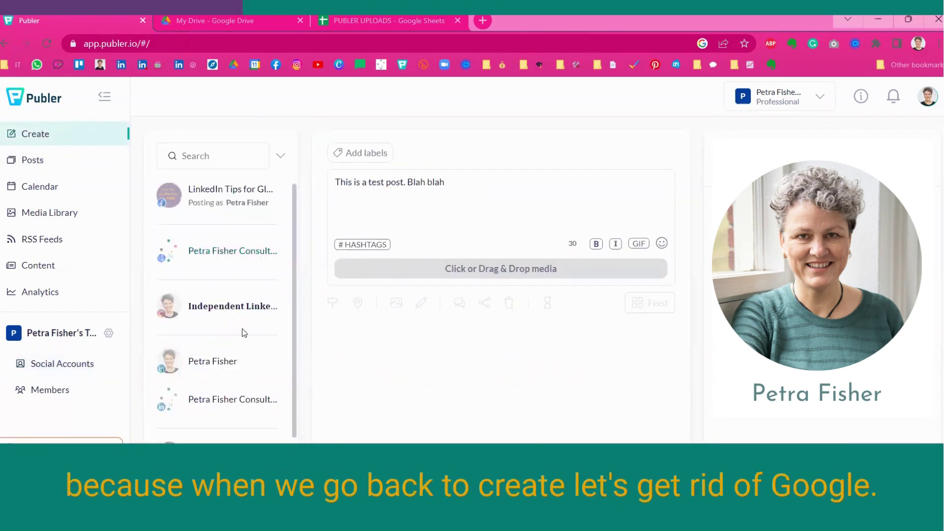
{"action": "left_click", "coordinate": [229, 363]}
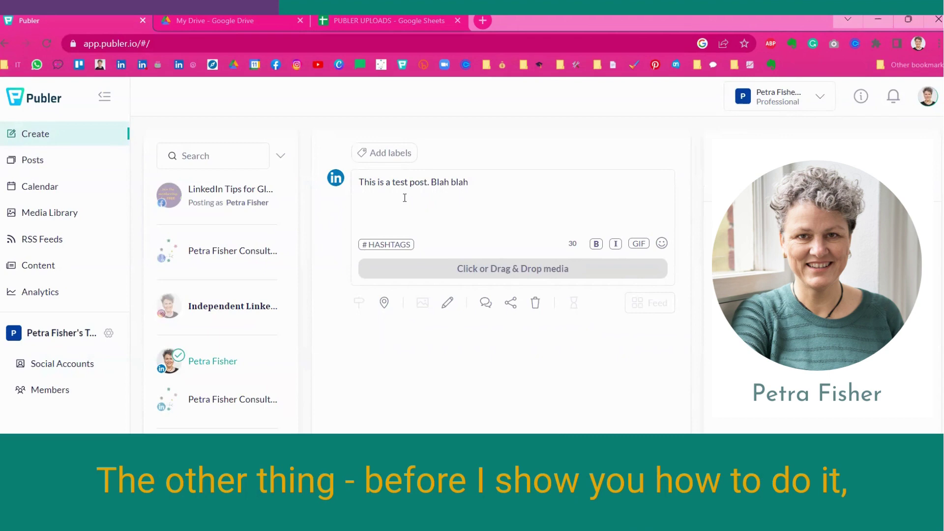
{"action": "left_click_drag", "start_coordinate": [431, 183], "coordinate": [392, 182]}
{"action": "left_click", "coordinate": [595, 244]}
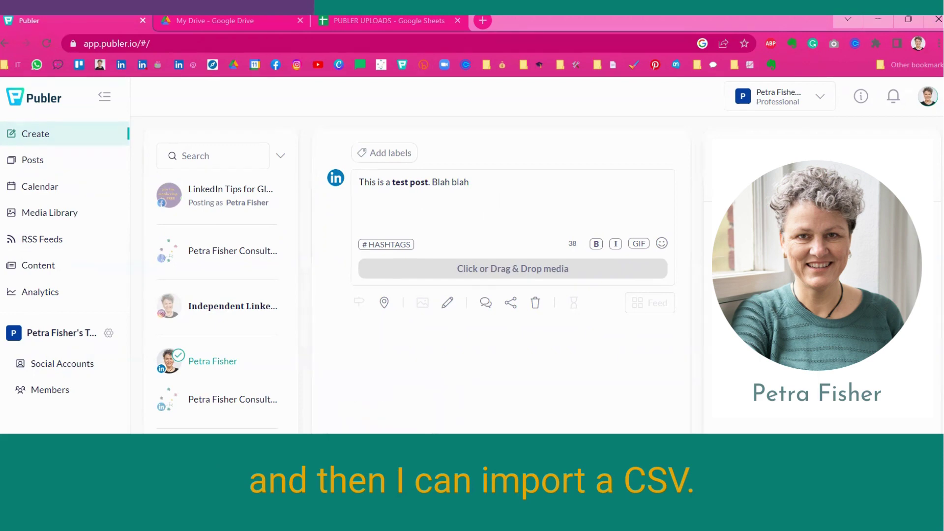
{"action": "left_click", "coordinate": [381, 454]}
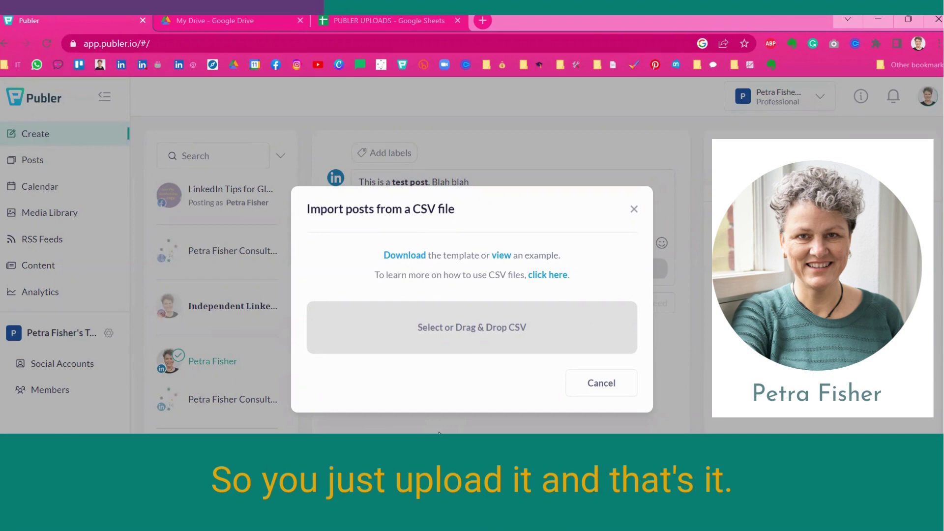
{"action": "left_click", "coordinate": [634, 209]}
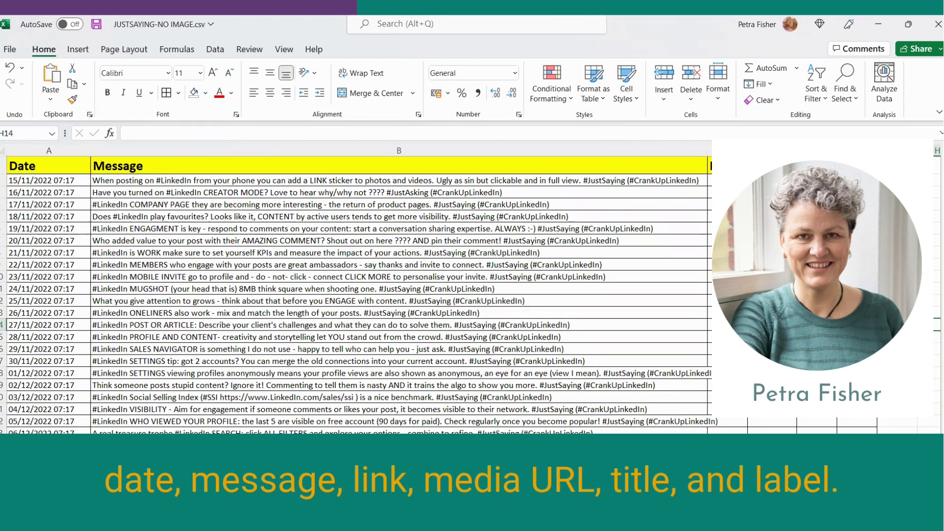
Select the whole Excel posts worksheet, with its Date and Message columns, and copy it.
{"action": "left_click", "coordinate": [746, 165]}
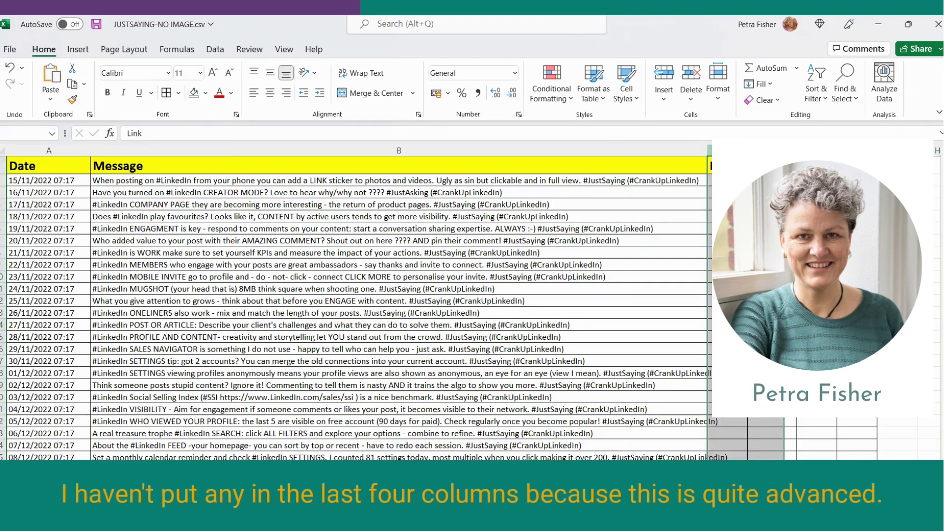
{"action": "left_click_drag", "start_coordinate": [765, 150], "coordinate": [857, 150]}
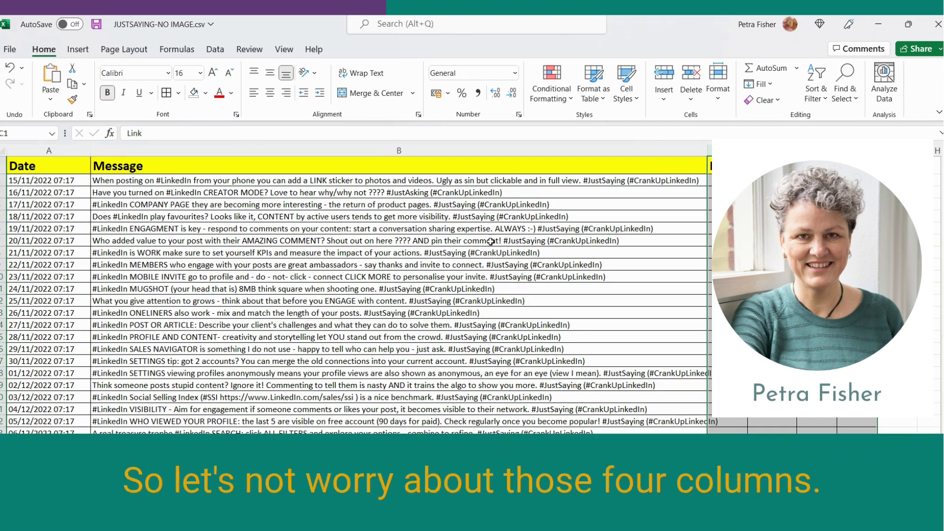
{"action": "left_click", "coordinate": [54, 166]}
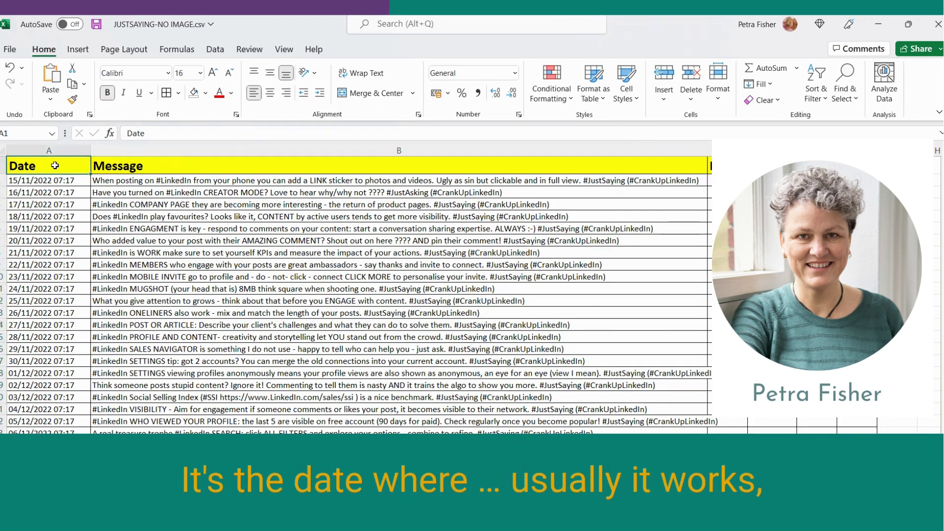
{"action": "left_click", "coordinate": [34, 150]}
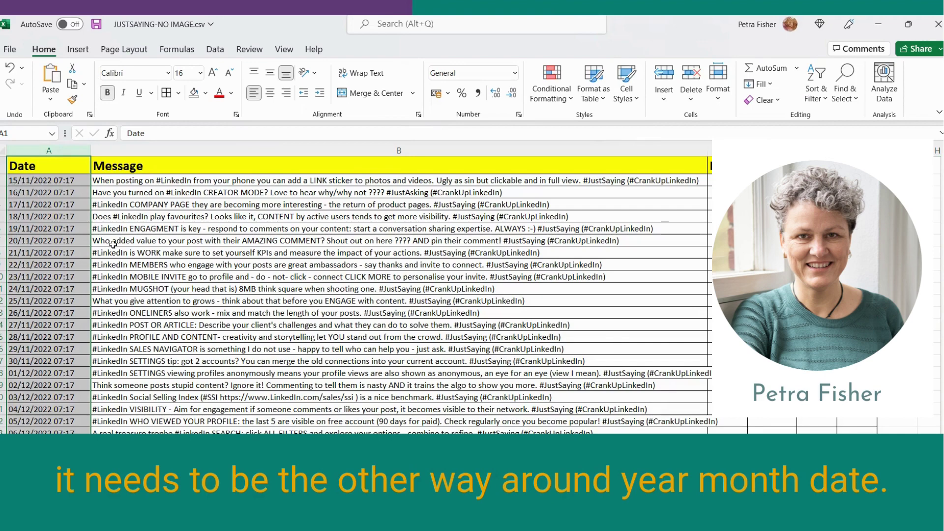
{"action": "left_click", "coordinate": [772, 288]}
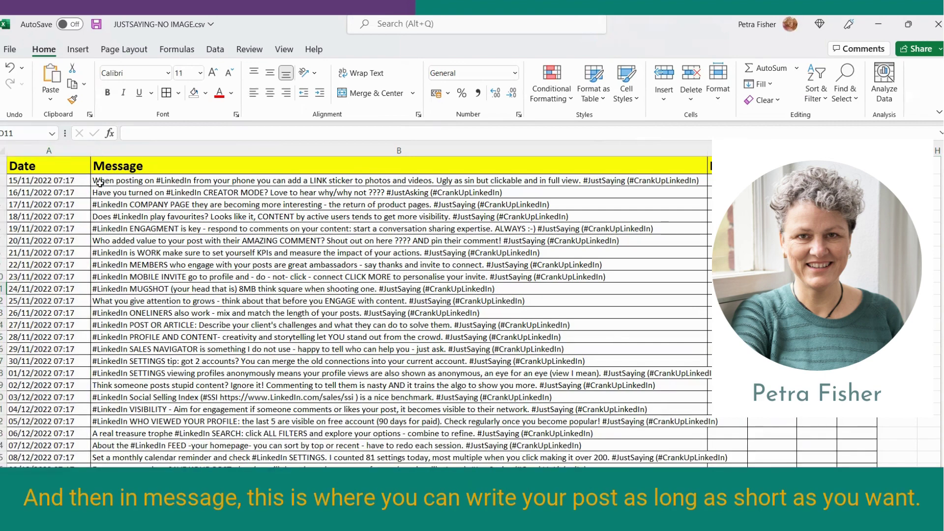
{"action": "left_click", "coordinate": [100, 183]}
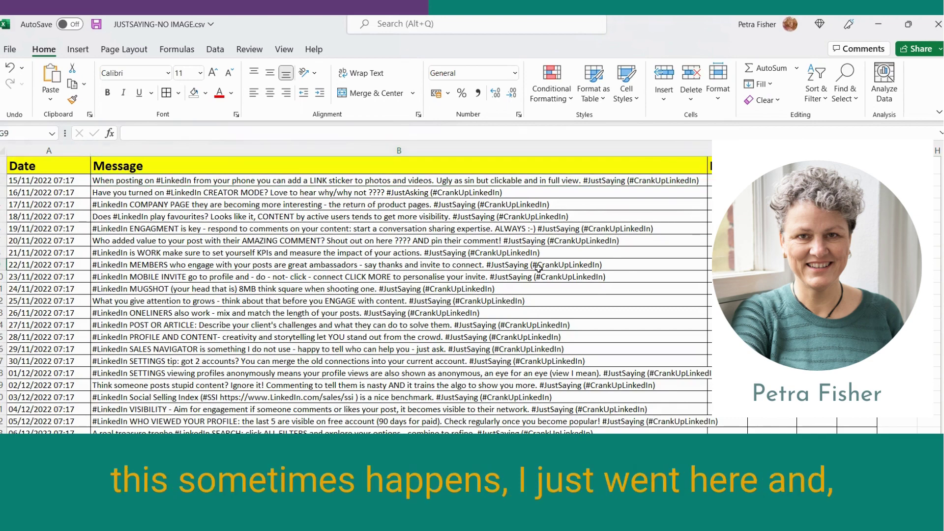
{"action": "left_click", "coordinate": [2, 150]}
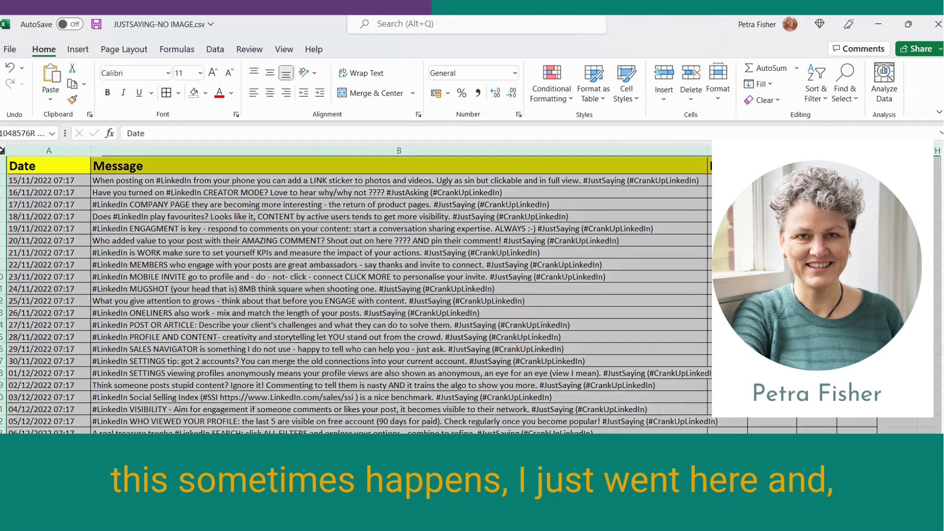
{"action": "right_click", "coordinate": [2, 150]}
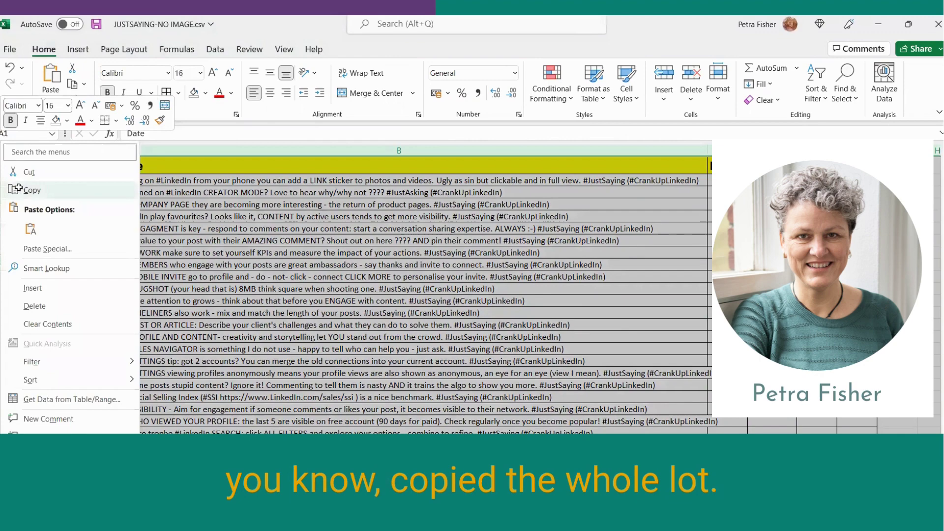
{"action": "left_click", "coordinate": [18, 190]}
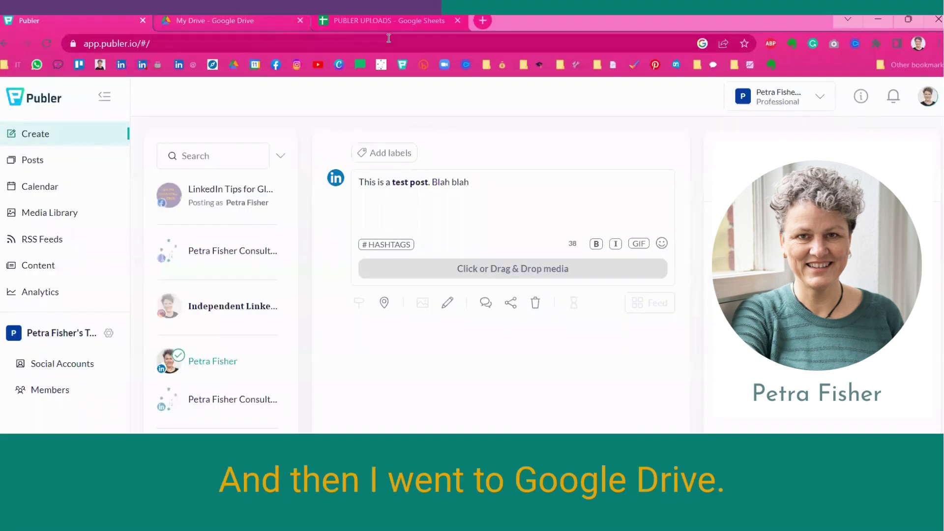
From the Google Drive tab, create a new Google Sheets file named Untitled spreadsheet.
{"action": "left_click", "coordinate": [289, 21]}
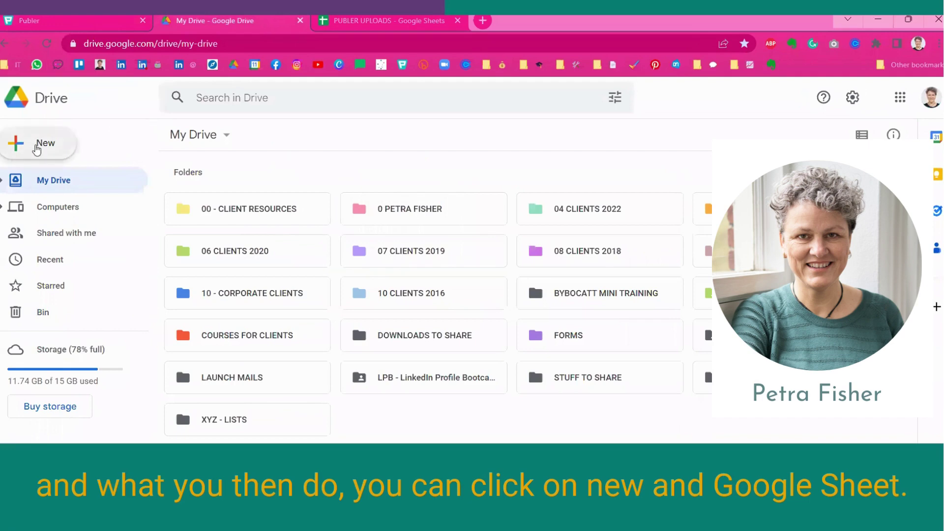
{"action": "left_click", "coordinate": [36, 147]}
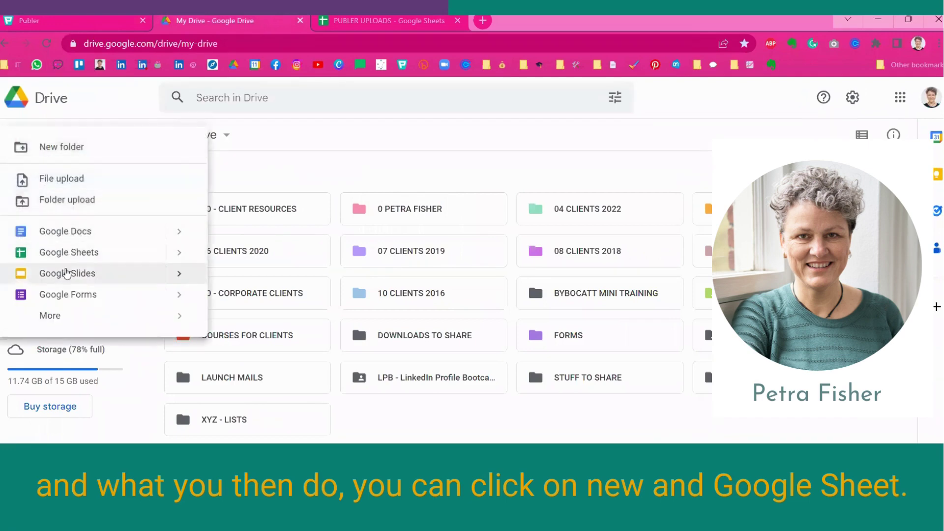
{"action": "left_click", "coordinate": [72, 255]}
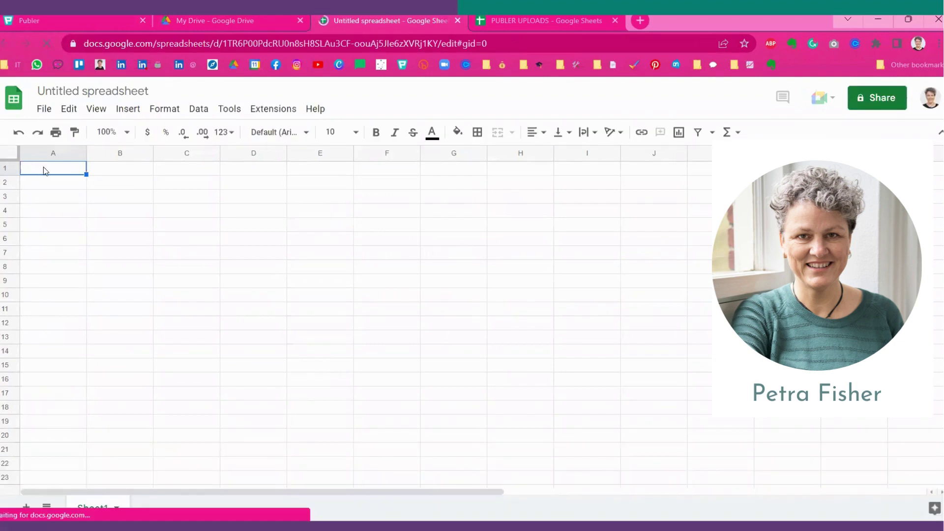
Paste the copied post table, widen the Date column A, and select cell A2.
{"action": "key", "text": "ctrl+v"}
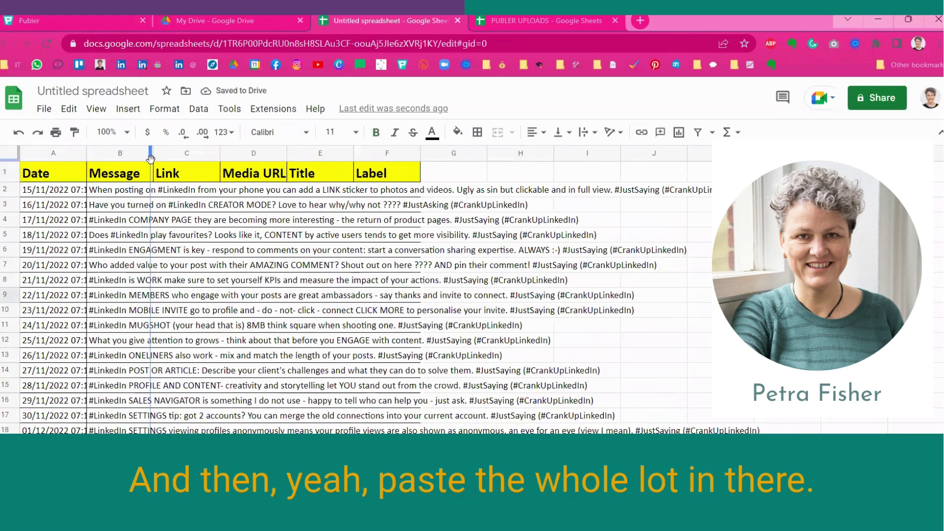
{"action": "left_click_drag", "start_coordinate": [150, 158], "coordinate": [151, 159]}
{"action": "left_click", "coordinate": [82, 150]}
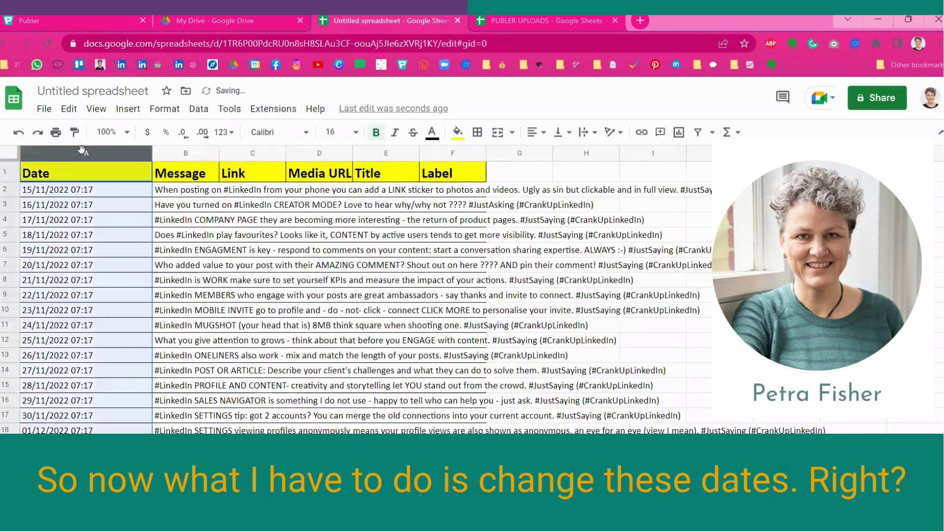
{"action": "left_click", "coordinate": [91, 192]}
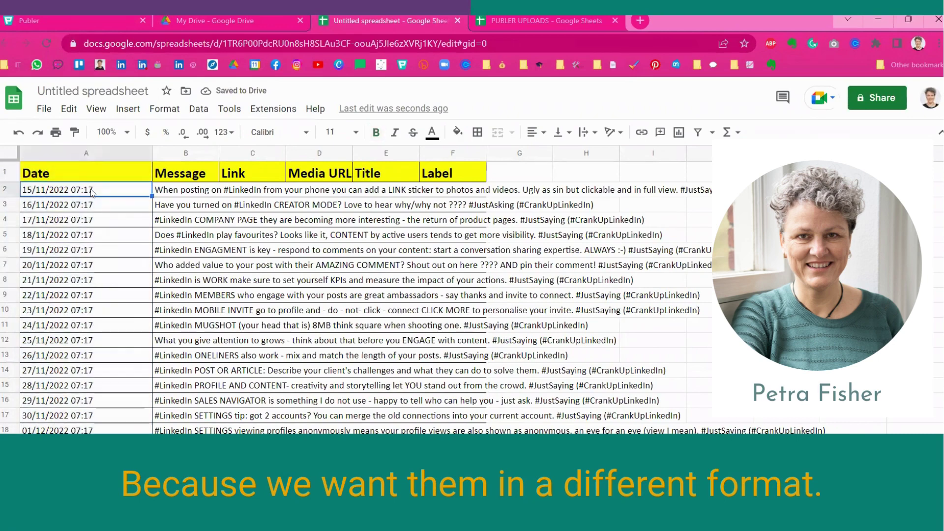
Open Format > Number > Custom date and time for the selected date.
{"action": "left_click", "coordinate": [168, 112]}
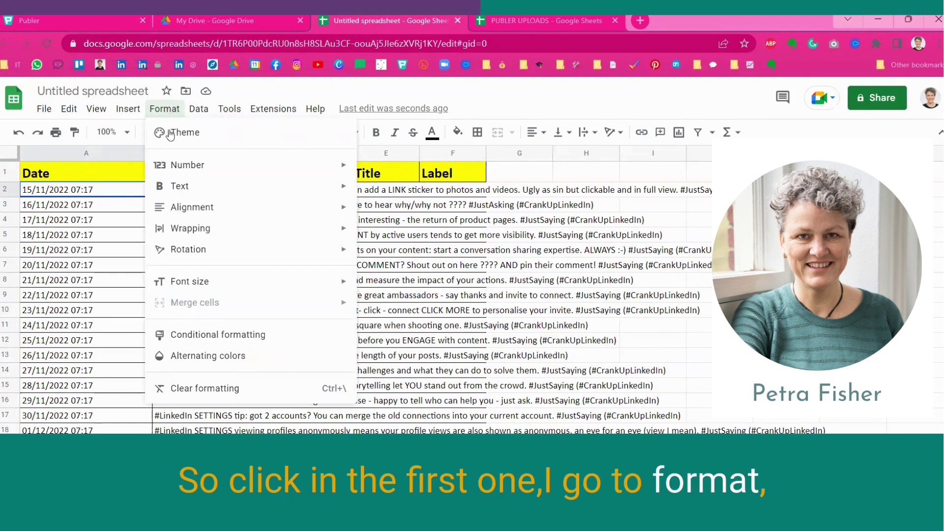
{"action": "mouse_move", "coordinate": [190, 168]}
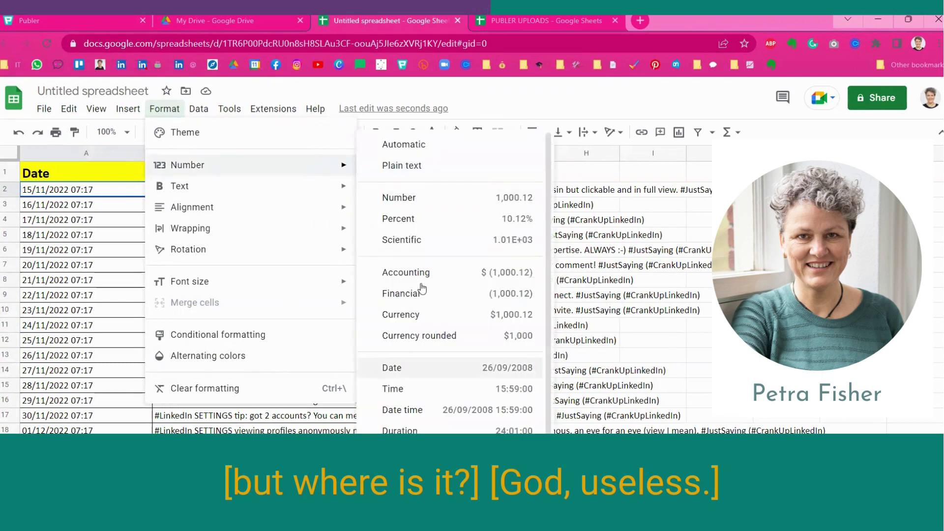
{"action": "scroll", "coordinate": [452, 282], "scroll_direction": "down", "scroll_amount": 3}
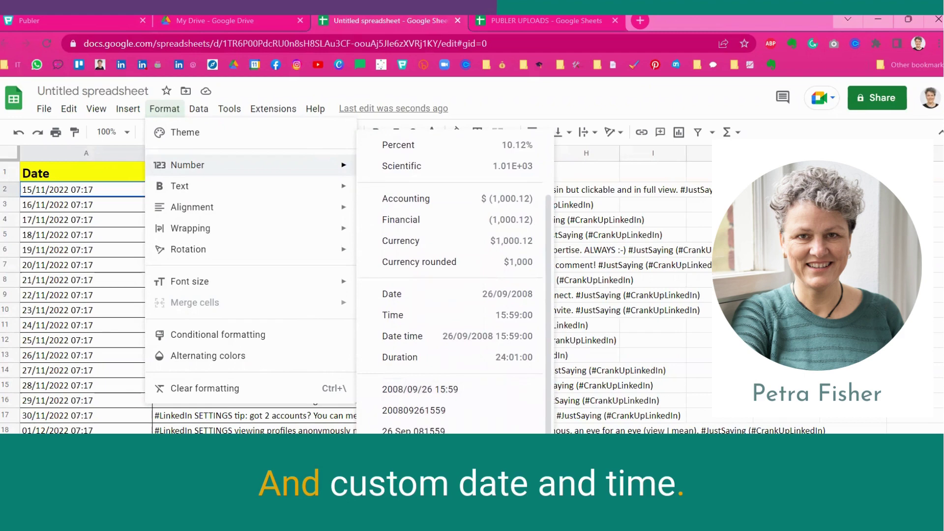
{"action": "key", "text": "Escape"}
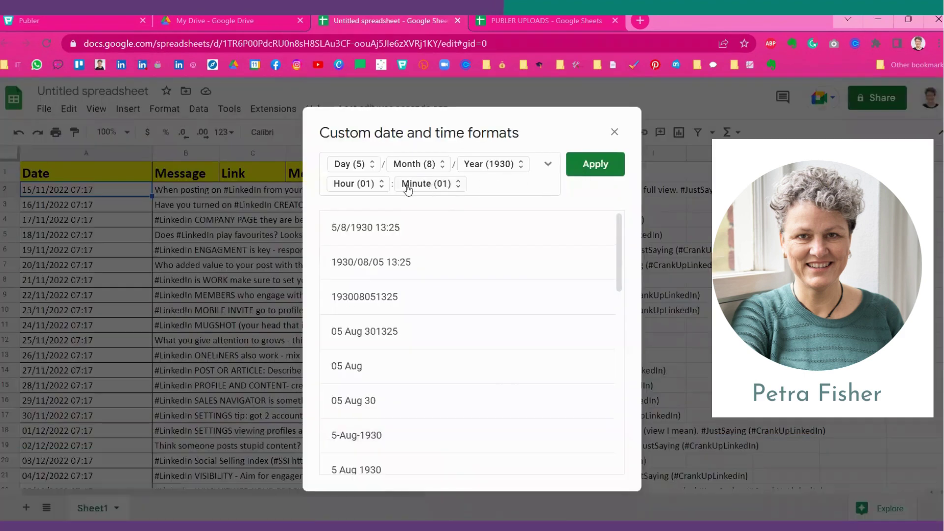
Remove the default Year, Hour, Month, Day and Minute parts from the custom format.
{"action": "left_click", "coordinate": [463, 171]}
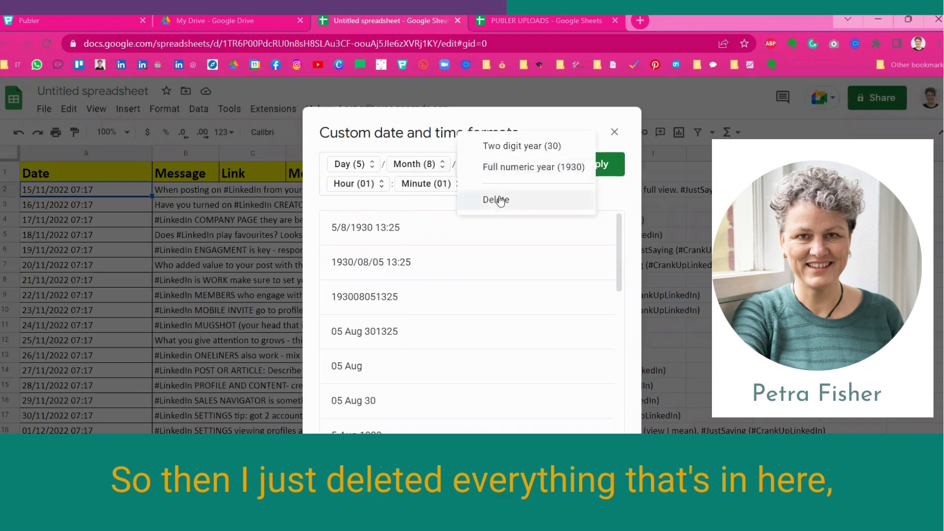
{"action": "left_click", "coordinate": [499, 200]}
{"action": "left_click", "coordinate": [486, 167]}
{"action": "left_click", "coordinate": [498, 200]}
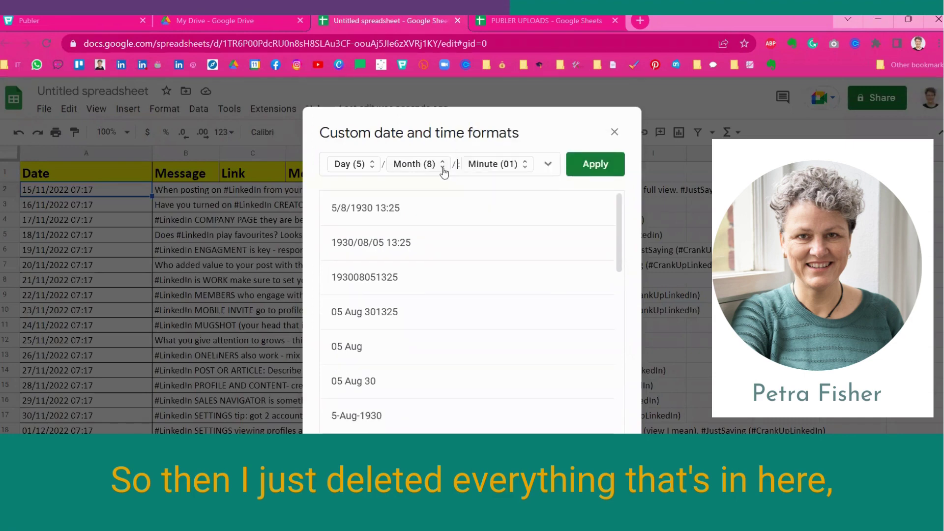
{"action": "left_click", "coordinate": [444, 171]}
{"action": "left_click", "coordinate": [428, 280]}
{"action": "left_click", "coordinate": [371, 170]}
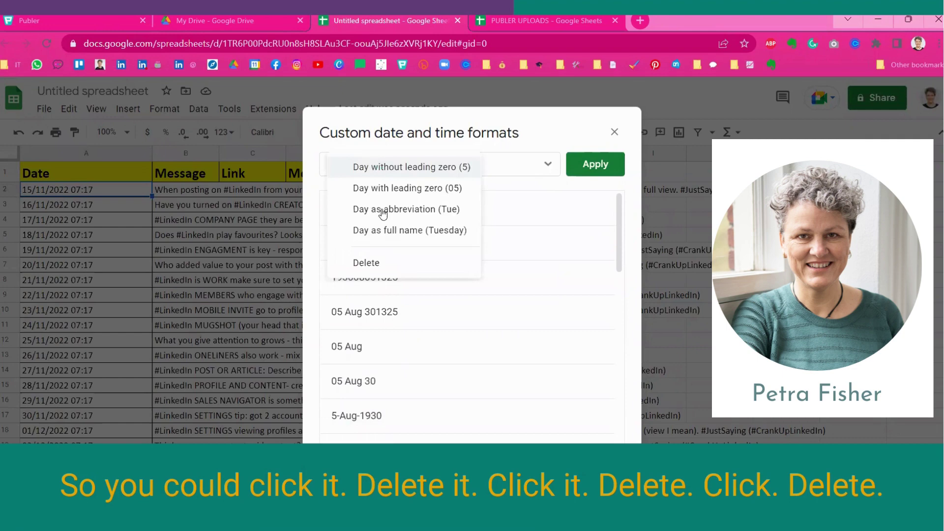
{"action": "left_click", "coordinate": [388, 262]}
{"action": "left_click", "coordinate": [394, 165]}
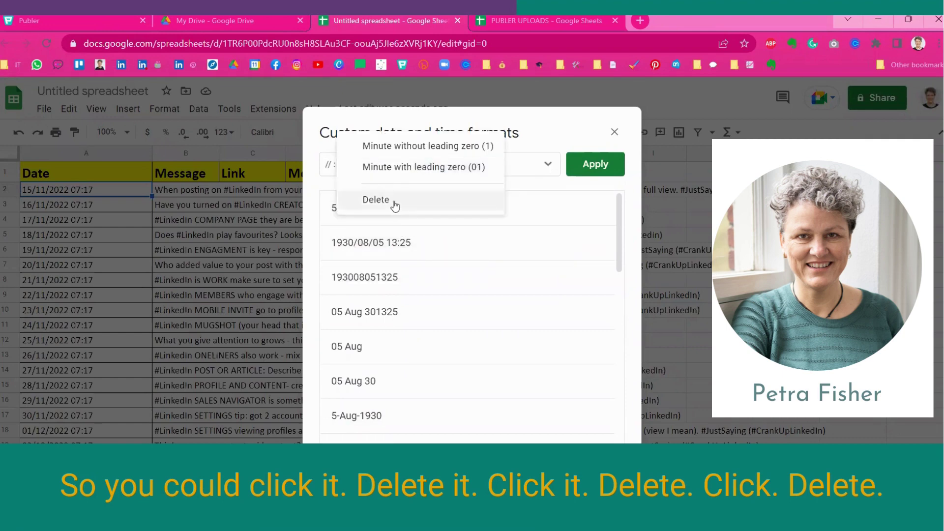
{"action": "left_click", "coordinate": [395, 206]}
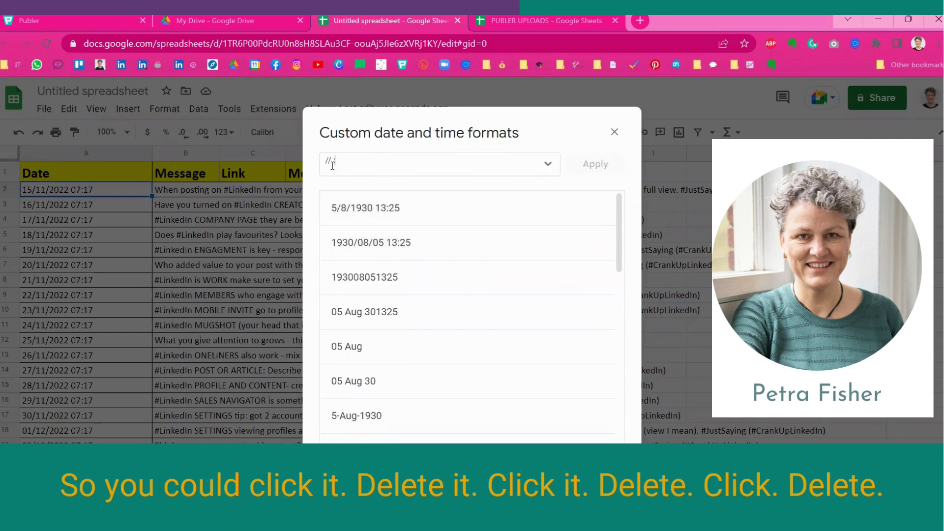
Add a four-digit Year part and delete the separators before it.
{"action": "left_click", "coordinate": [548, 165]}
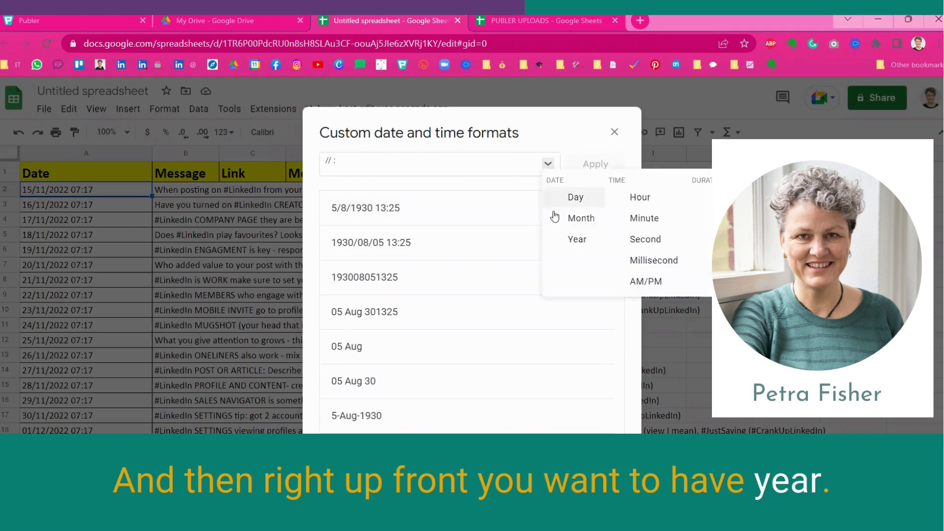
{"action": "left_click", "coordinate": [574, 241]}
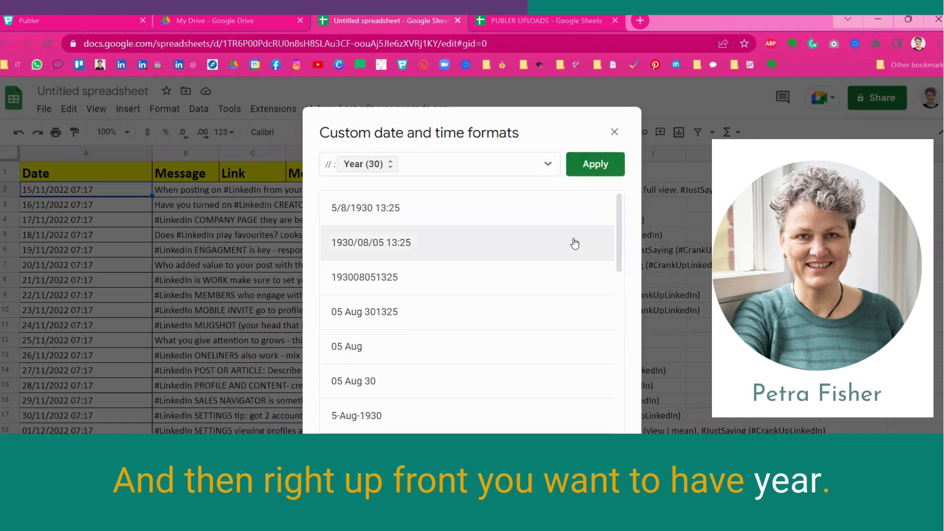
{"action": "left_click", "coordinate": [388, 165]}
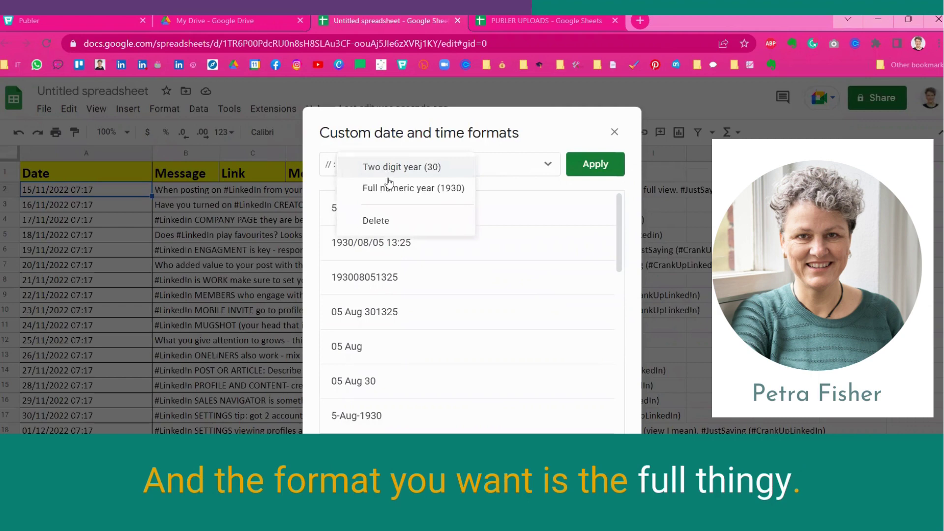
{"action": "left_click", "coordinate": [390, 189]}
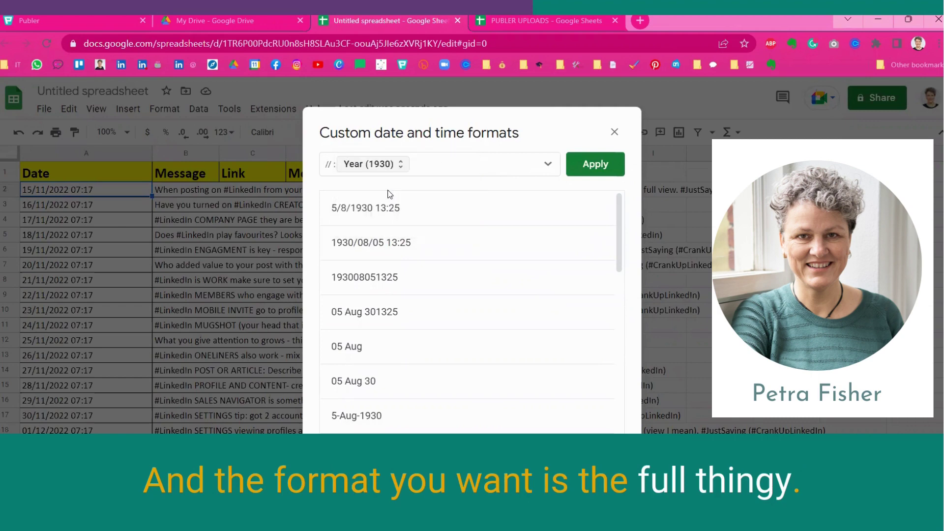
{"action": "left_click", "coordinate": [336, 170]}
{"action": "key", "text": "BackSpace"}
{"action": "key", "text": "BackSpace"}
{"action": "key", "text": "BackSpace"}
{"action": "key", "text": "BackSpace"}
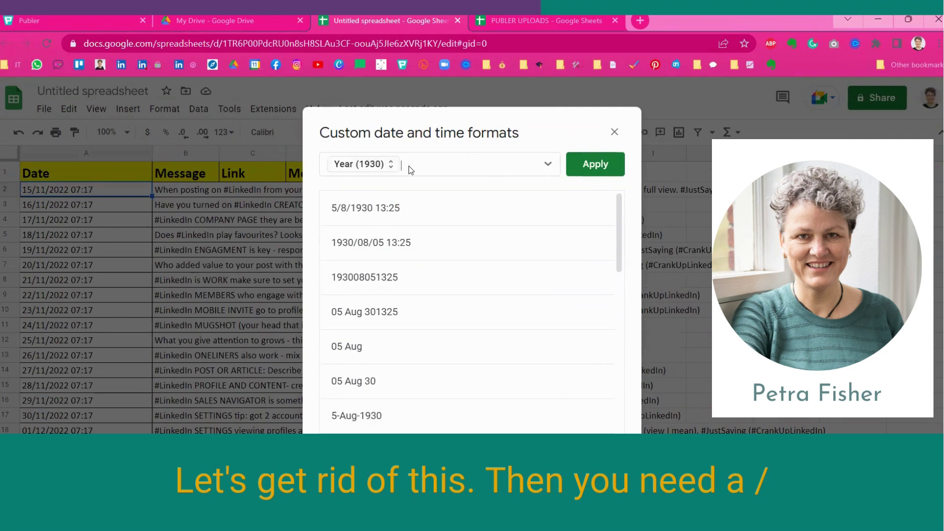
Append a zero-padded Month (08), a '/', and a zero-padded Day (05) to the format.
{"action": "left_click", "coordinate": [547, 164]}
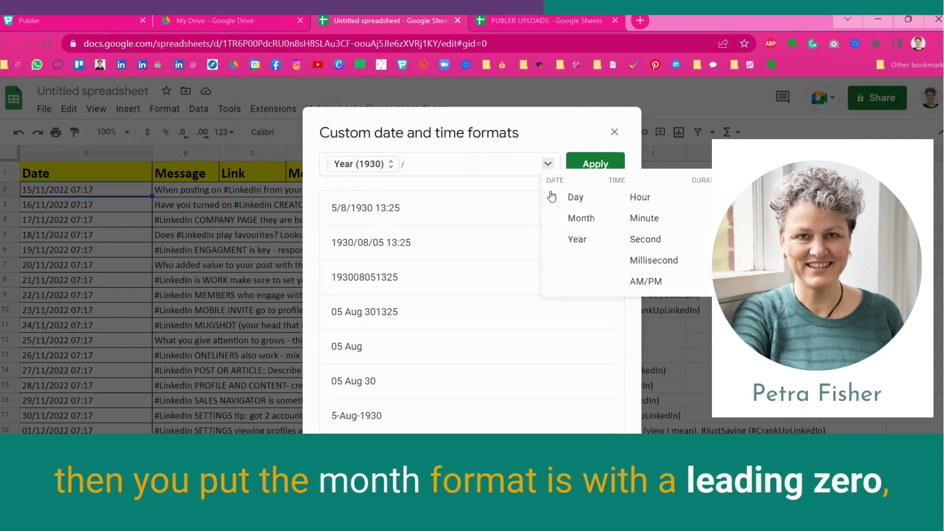
{"action": "left_click", "coordinate": [570, 217]}
{"action": "left_click", "coordinate": [462, 170]}
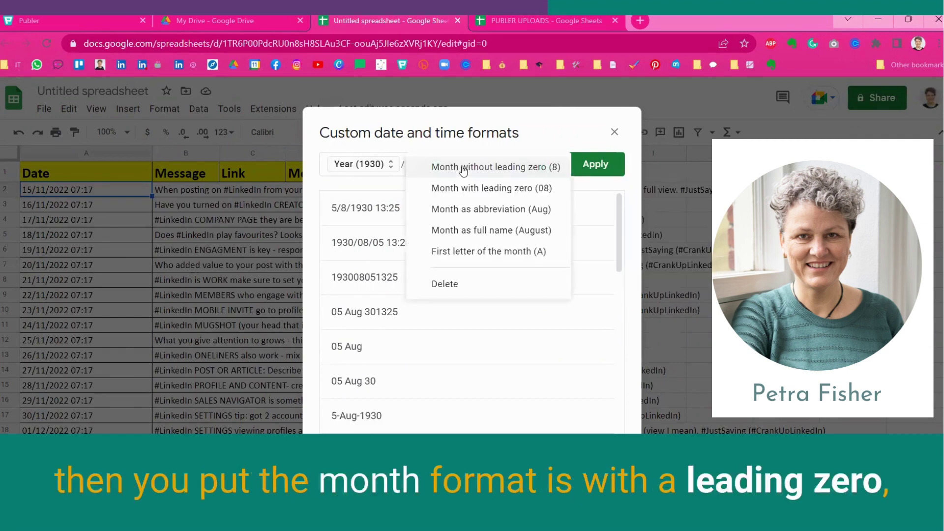
{"action": "left_click", "coordinate": [463, 188]}
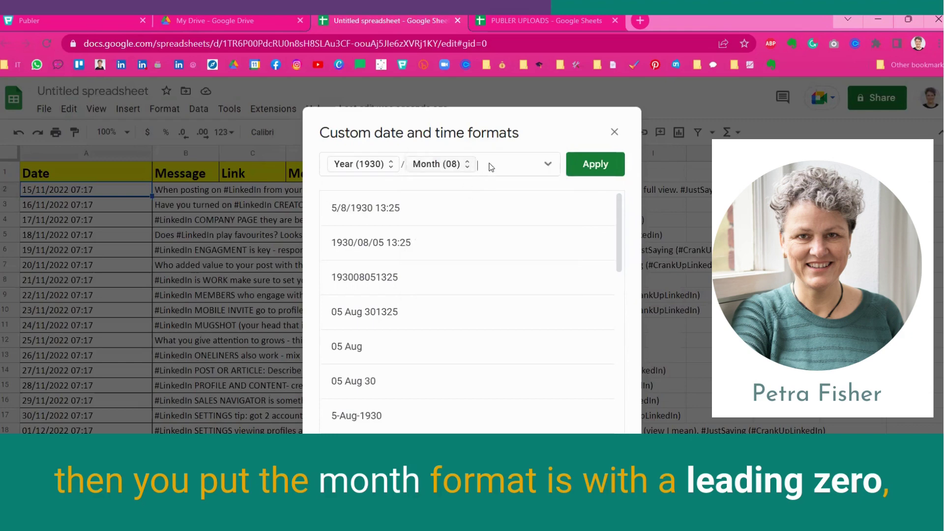
{"action": "type", "text": "/"}
{"action": "left_click", "coordinate": [548, 164]}
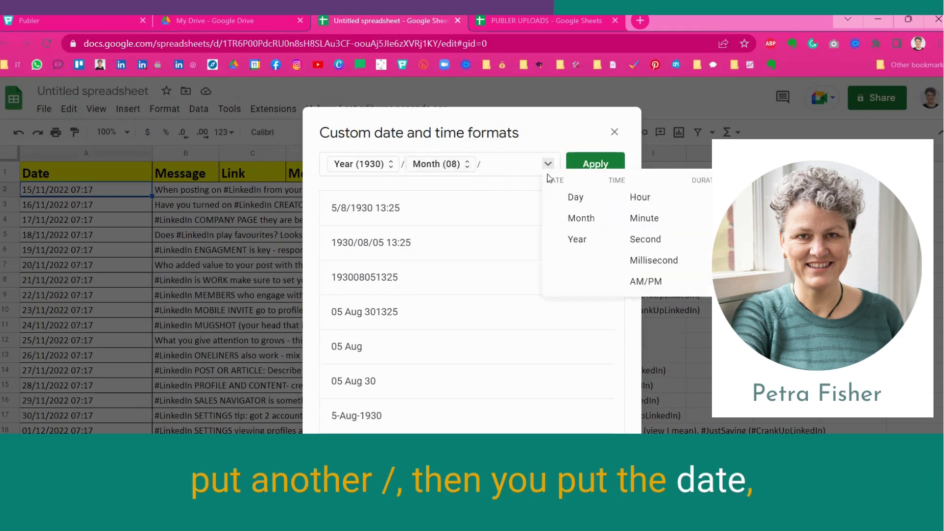
{"action": "left_click", "coordinate": [576, 199]}
{"action": "left_click", "coordinate": [527, 168]}
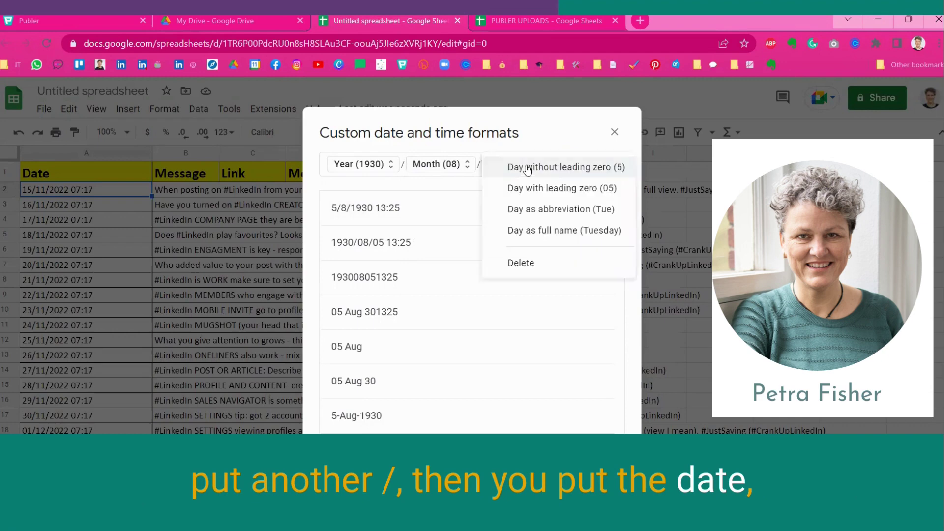
{"action": "left_click", "coordinate": [524, 192]}
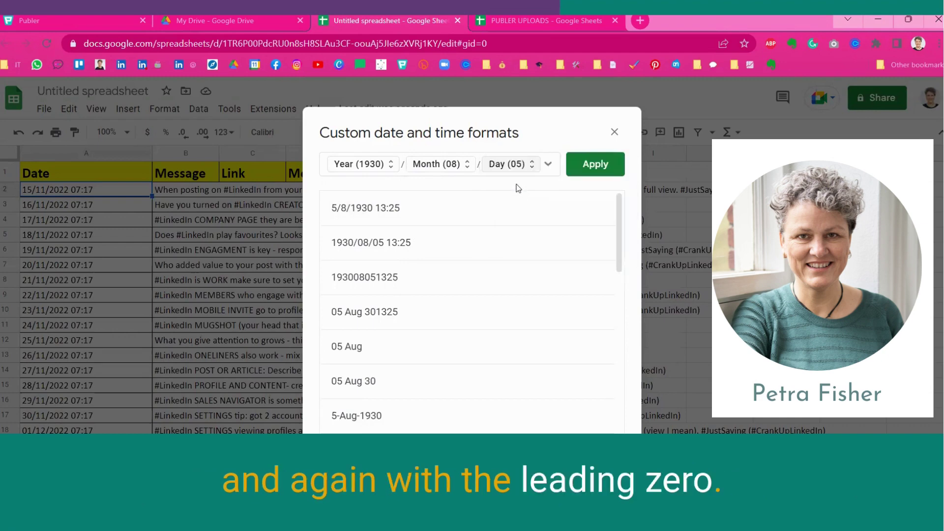
{"action": "left_click", "coordinate": [543, 172]}
{"action": "left_click", "coordinate": [477, 167]}
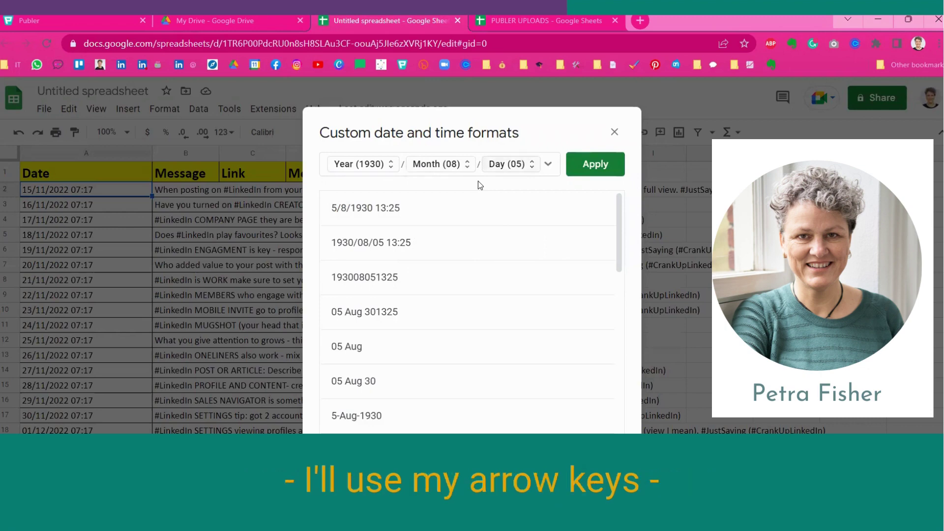
{"action": "left_click", "coordinate": [540, 170]}
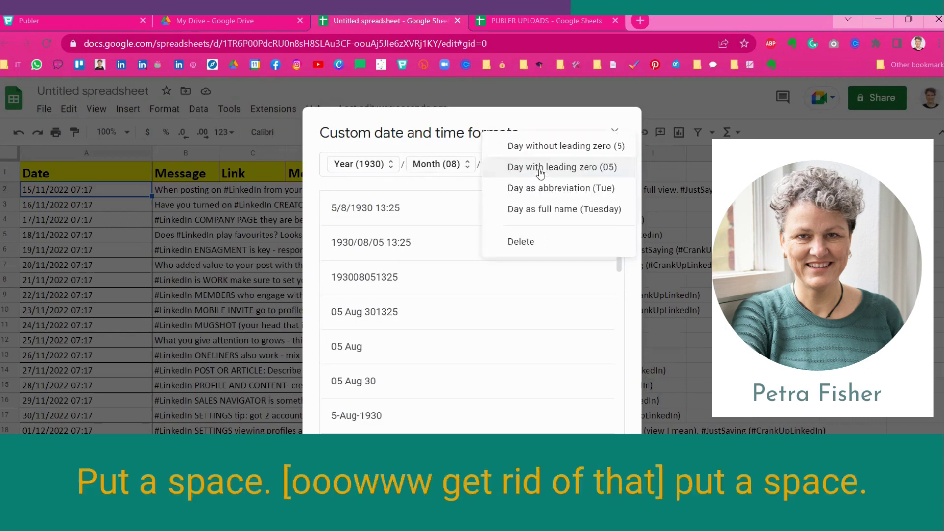
{"action": "left_click", "coordinate": [469, 180]}
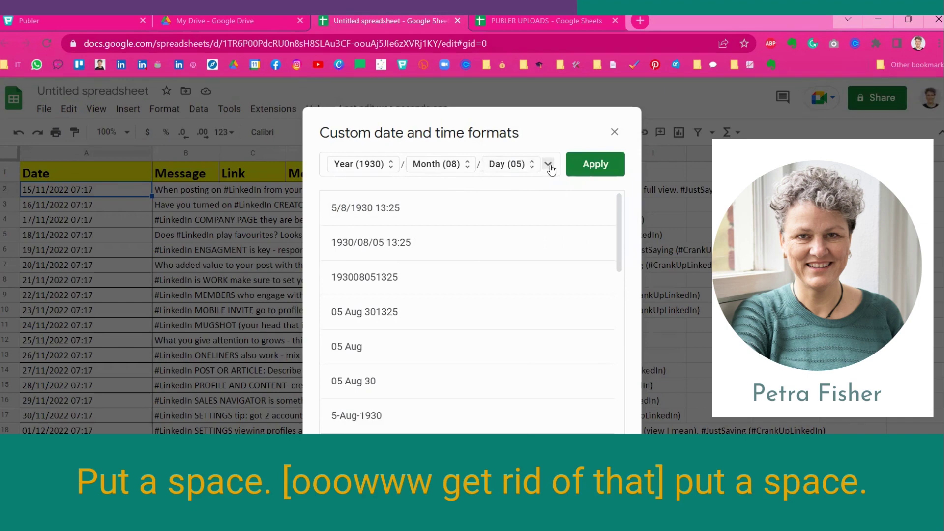
Add zero-padded Hour and Minute parts and apply, giving 2022/11/15 07:17.
{"action": "left_click", "coordinate": [548, 164]}
{"action": "left_click", "coordinate": [634, 197]}
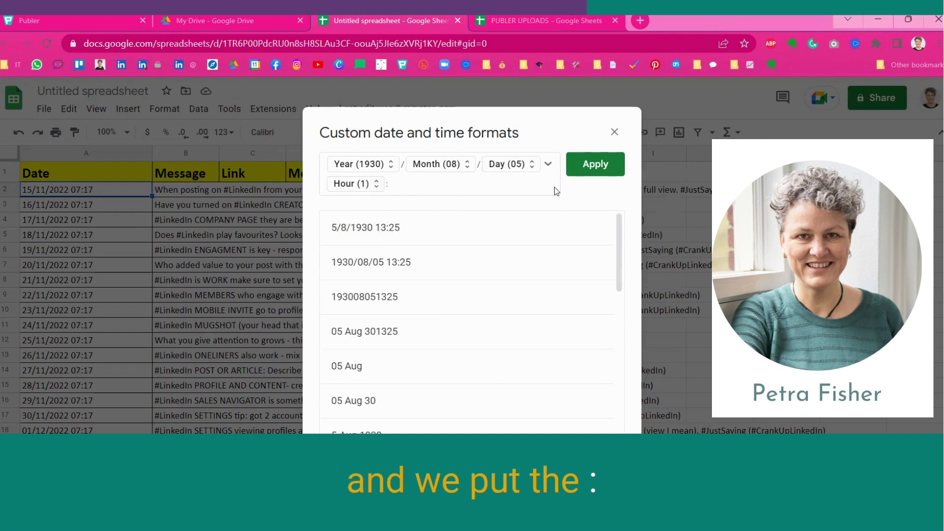
{"action": "left_click", "coordinate": [548, 164]}
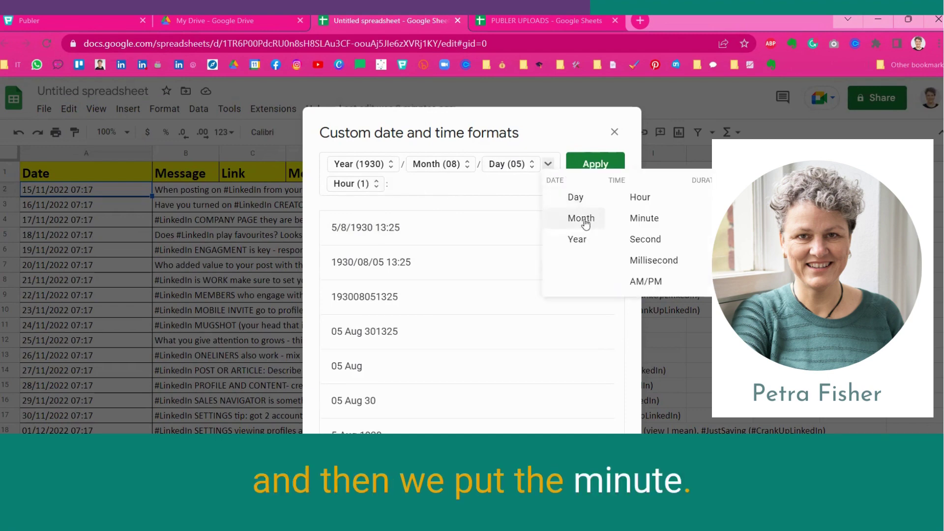
{"action": "left_click", "coordinate": [634, 218]}
{"action": "left_click", "coordinate": [373, 189]}
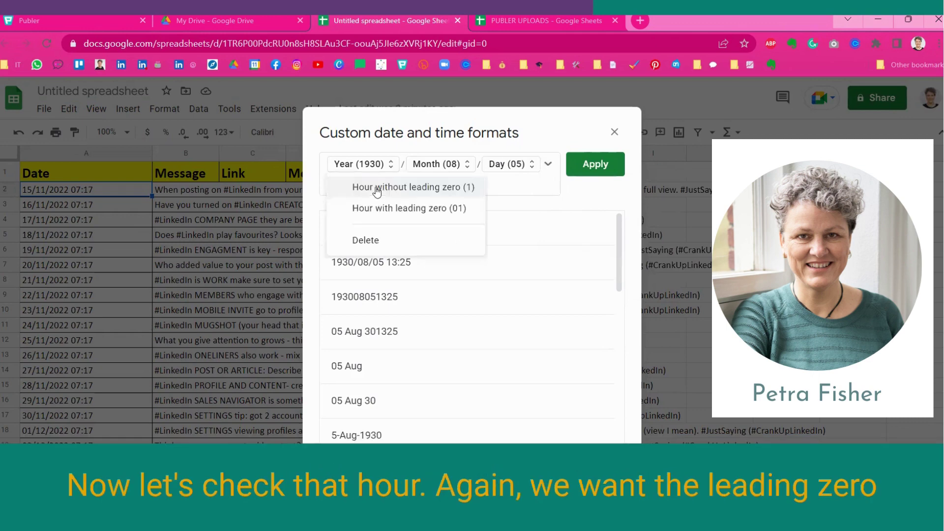
{"action": "left_click", "coordinate": [409, 209]}
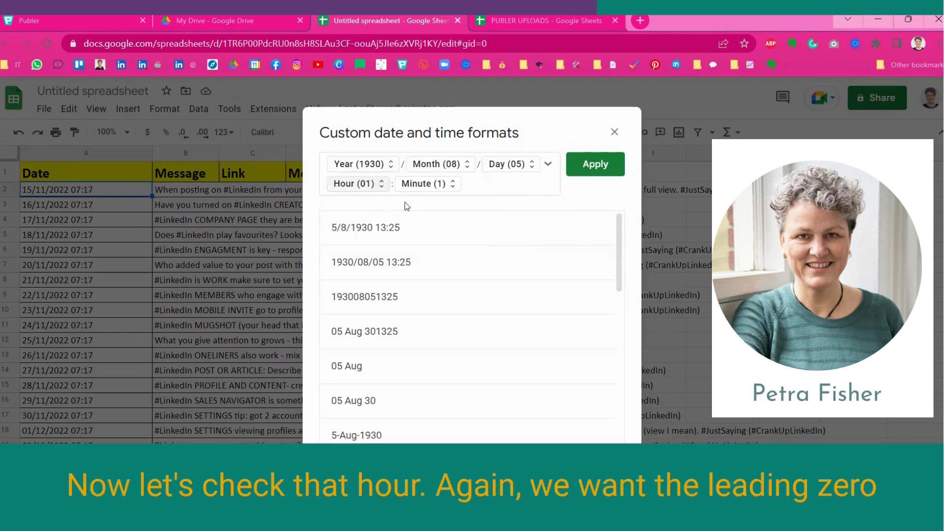
{"action": "left_click", "coordinate": [449, 190]}
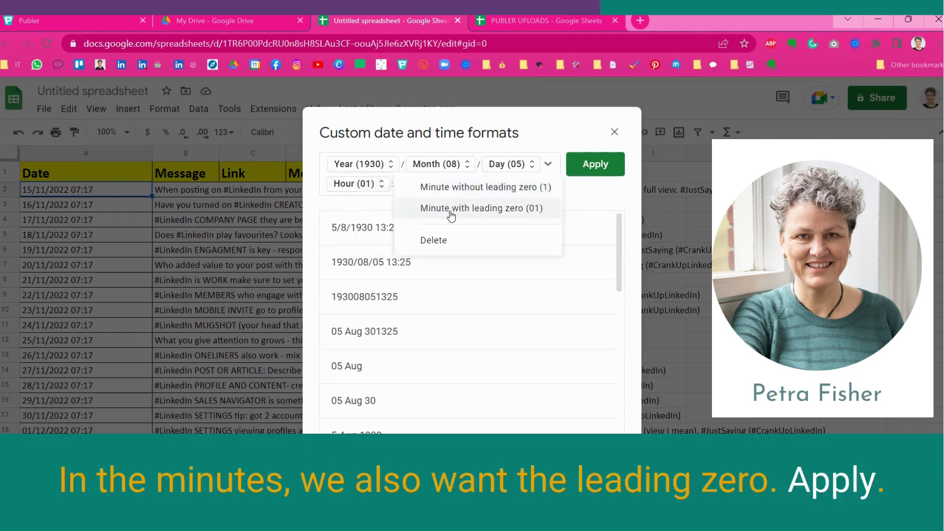
{"action": "left_click", "coordinate": [450, 215]}
{"action": "left_click", "coordinate": [594, 172]}
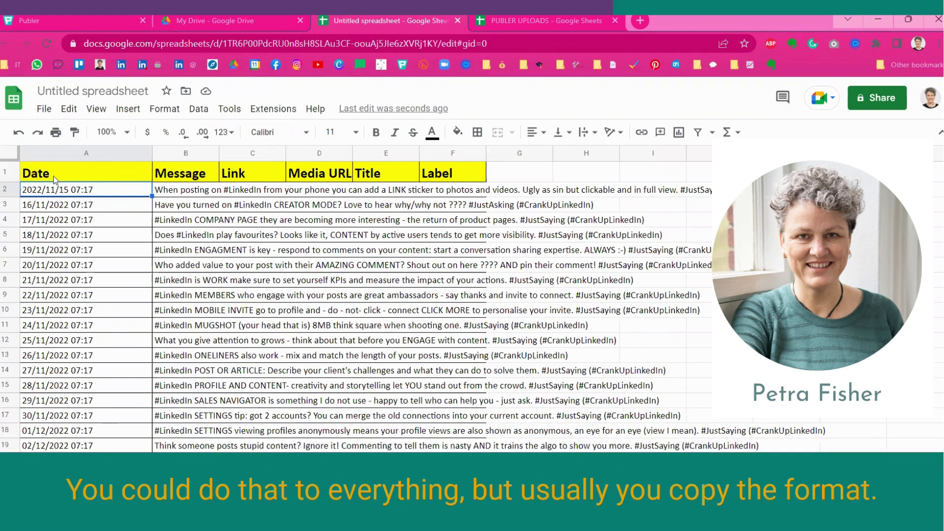
Copy A2's date format to A3, then fill column A to row 158 as 2022/11/15 07:17.
{"action": "left_click", "coordinate": [75, 132]}
{"action": "left_click", "coordinate": [64, 206]}
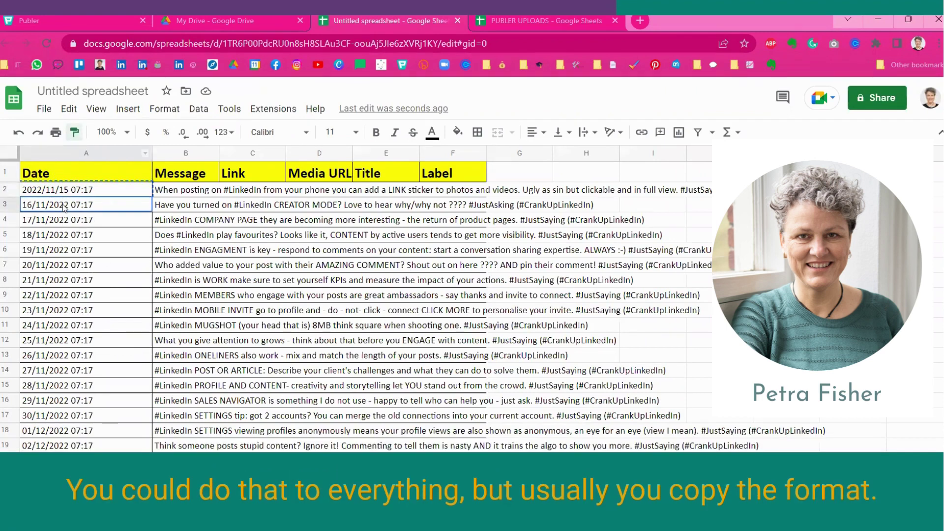
{"action": "left_click", "coordinate": [121, 237]}
{"action": "left_click_drag", "start_coordinate": [111, 194], "coordinate": [144, 301]}
{"action": "left_click", "coordinate": [199, 356]}
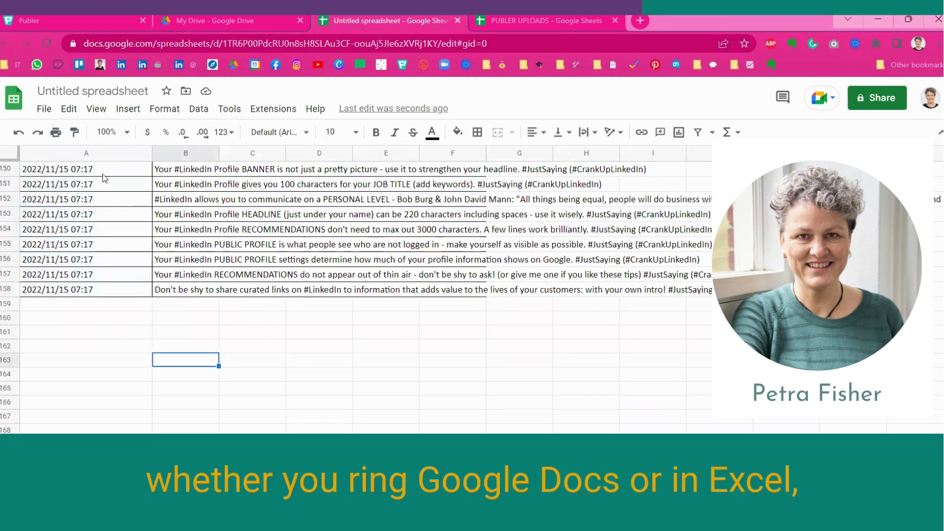
{"action": "left_click", "coordinate": [44, 109]}
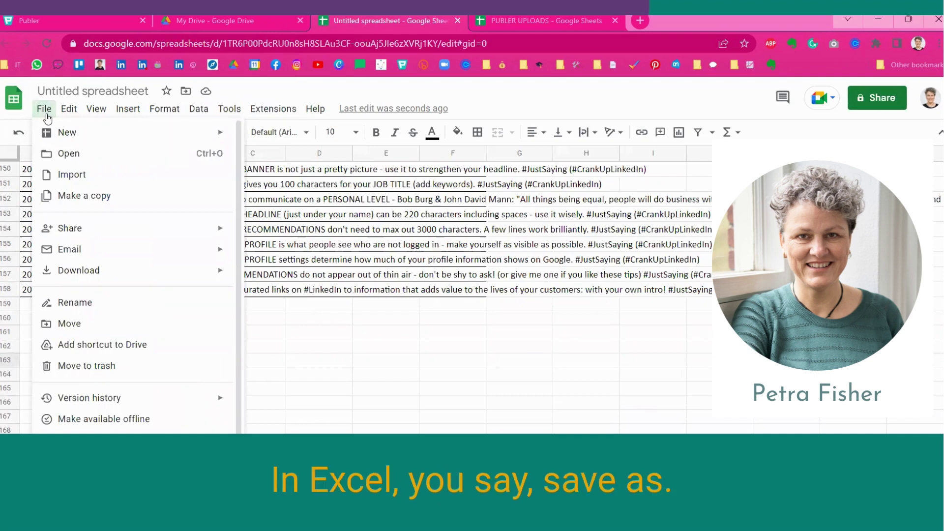
Download the sheet as a Comma Separated Values (.csv) file and return to Publer.
{"action": "mouse_move", "coordinate": [208, 277]}
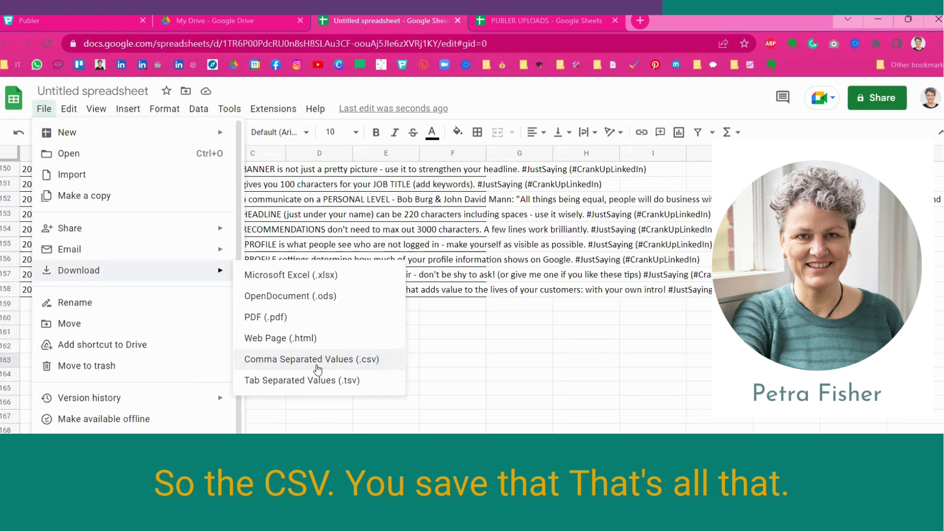
{"action": "left_click", "coordinate": [83, 22]}
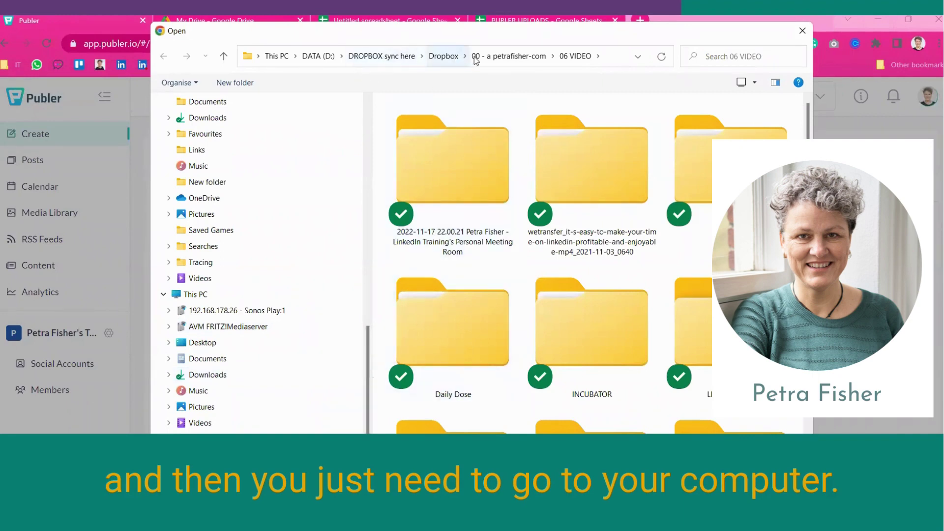
Import the newest JUSTSAYING CSV from 02 MARKETING > PUBLER UPLOADER.
{"action": "left_click", "coordinate": [504, 58]}
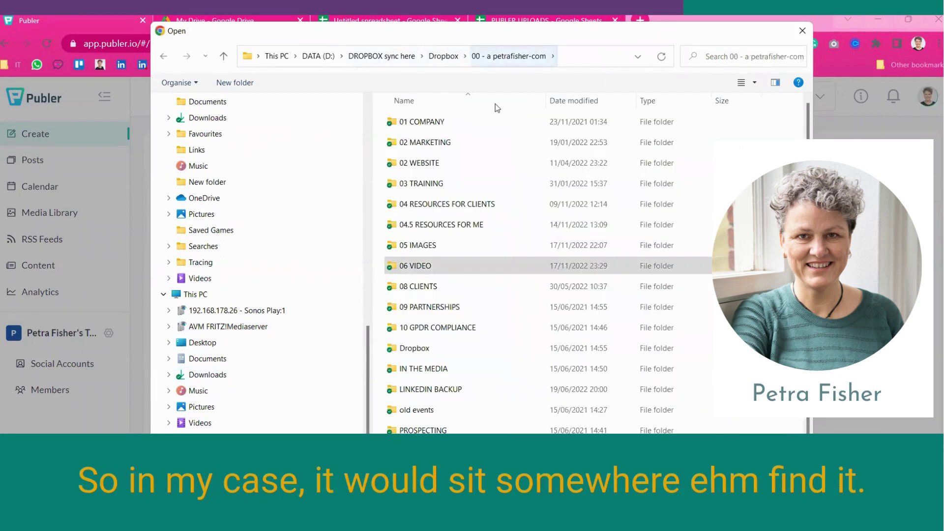
{"action": "left_click", "coordinate": [442, 143]}
{"action": "double_click", "coordinate": [442, 143]}
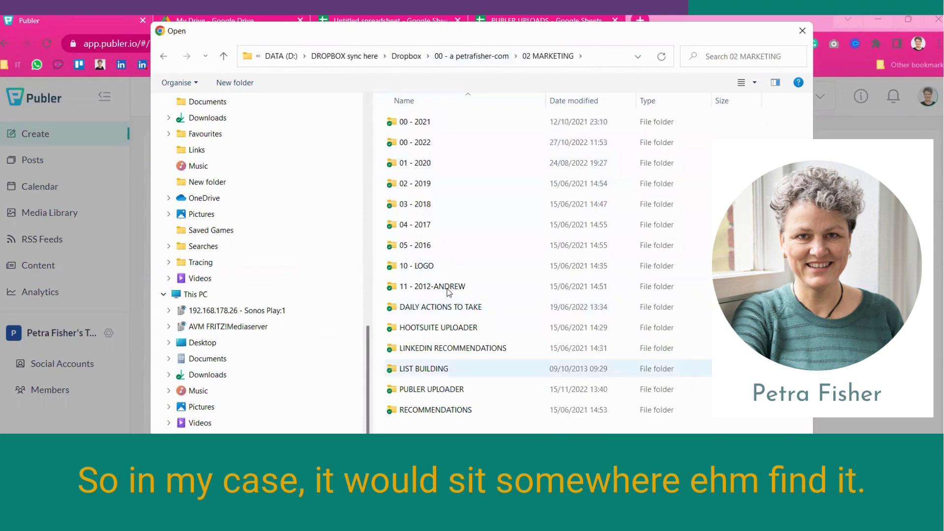
{"action": "double_click", "coordinate": [432, 389]}
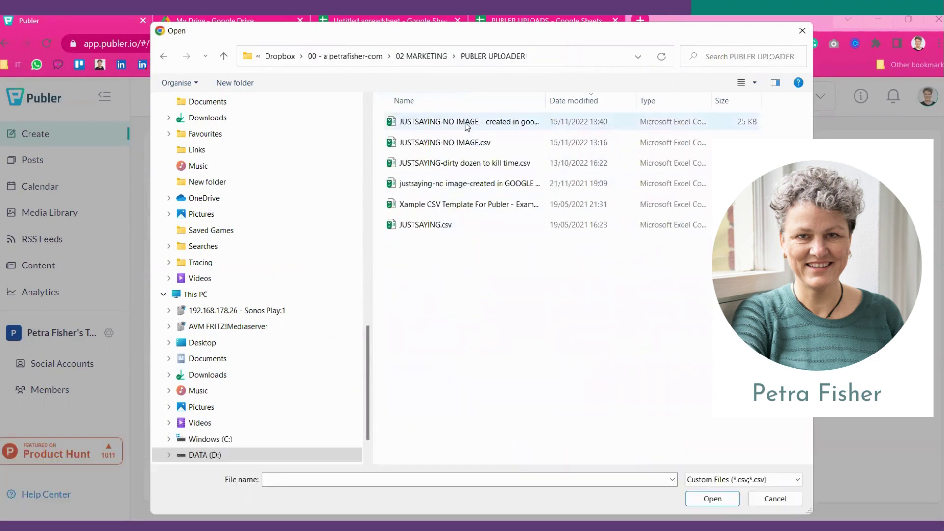
{"action": "double_click", "coordinate": [466, 123]}
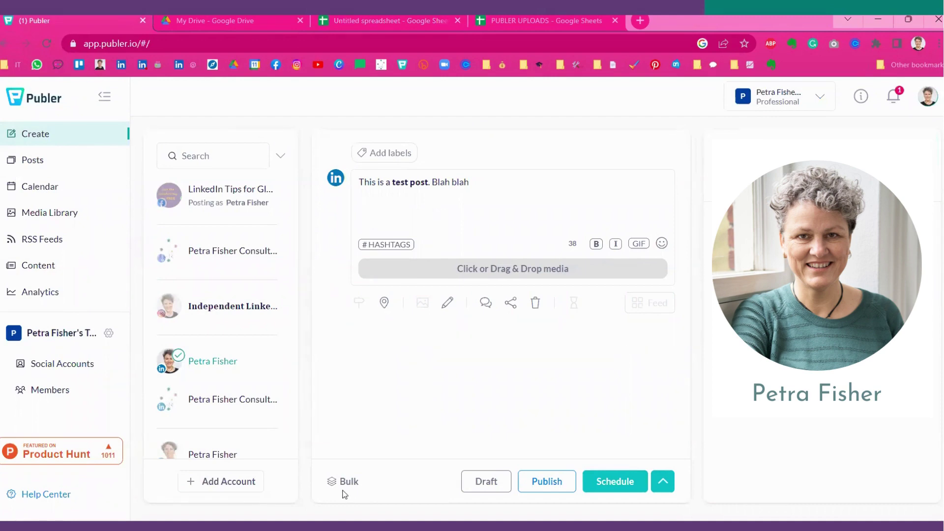
After the CSV import finishes, tick the Facebook group, LinkedIn profile and Twitter account.
{"action": "left_click", "coordinate": [894, 96]}
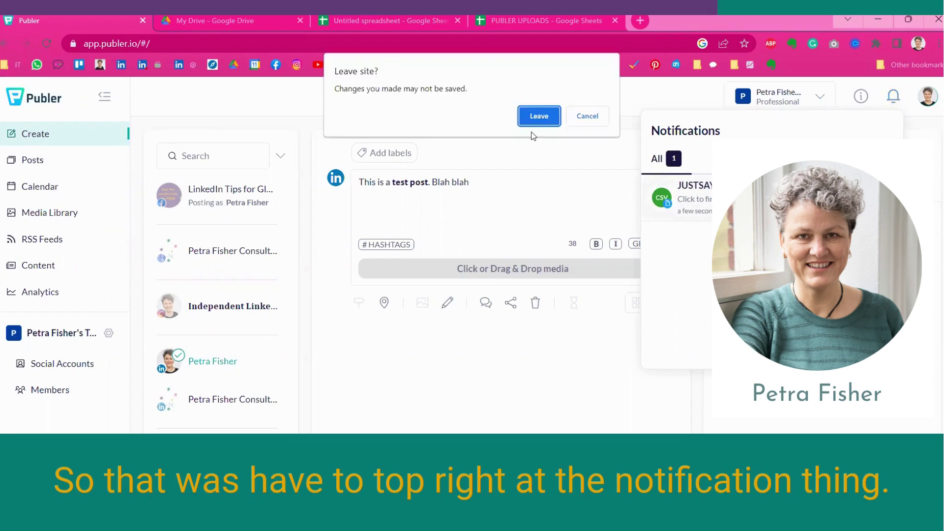
{"action": "left_click", "coordinate": [531, 118]}
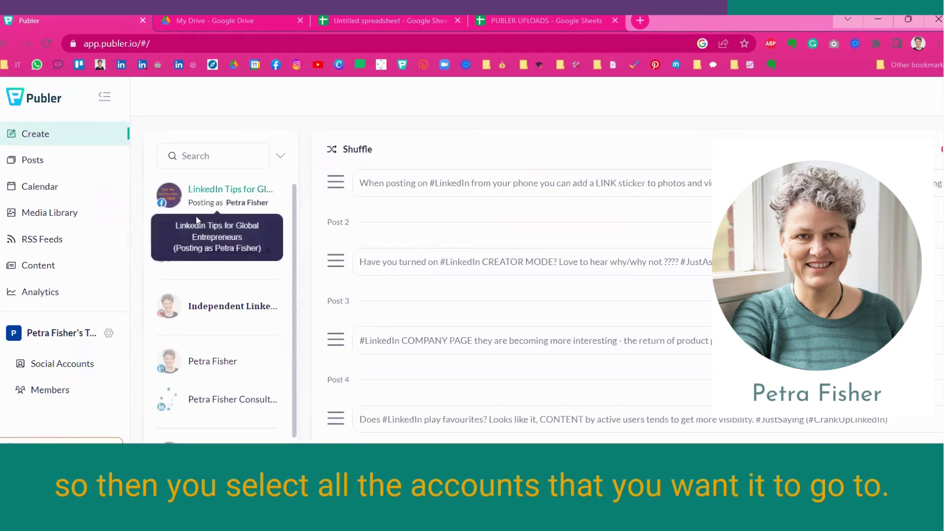
{"action": "left_click", "coordinate": [219, 202]}
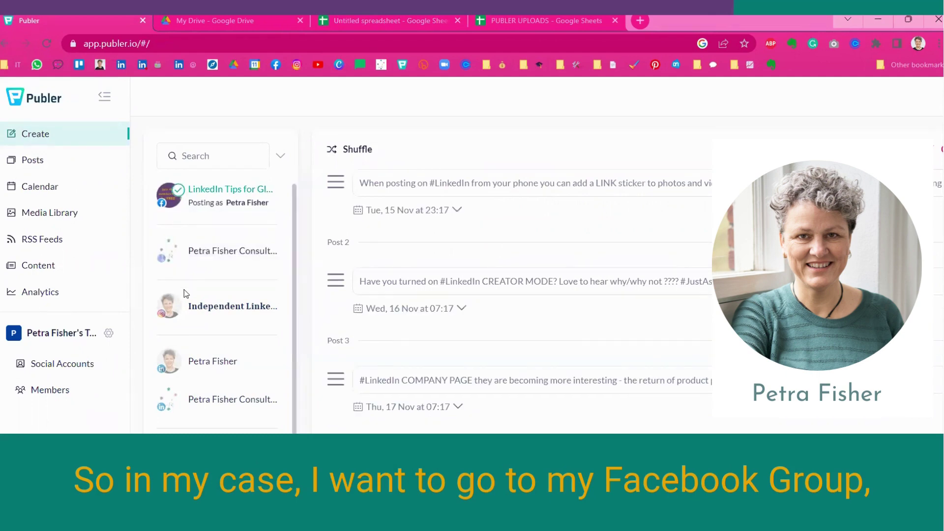
{"action": "left_click", "coordinate": [187, 362]}
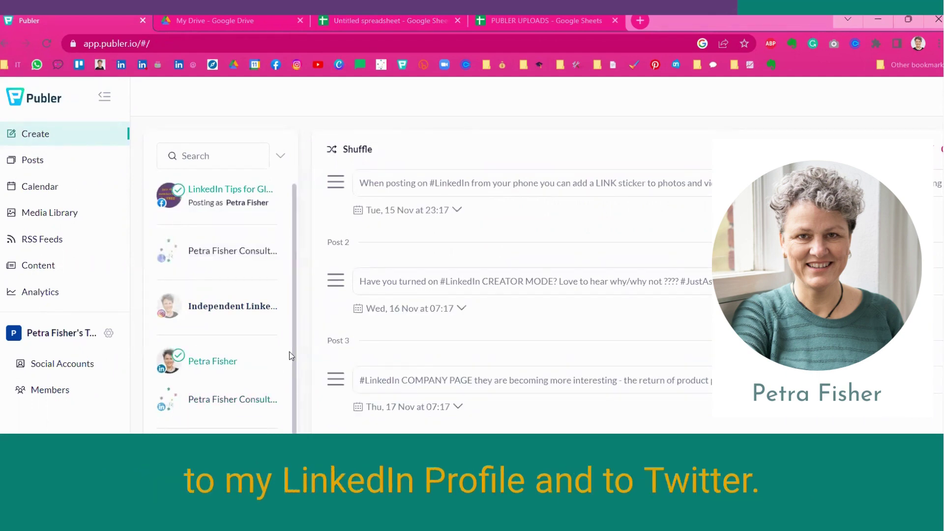
{"action": "scroll", "coordinate": [295, 351], "scroll_direction": "down", "scroll_amount": 1}
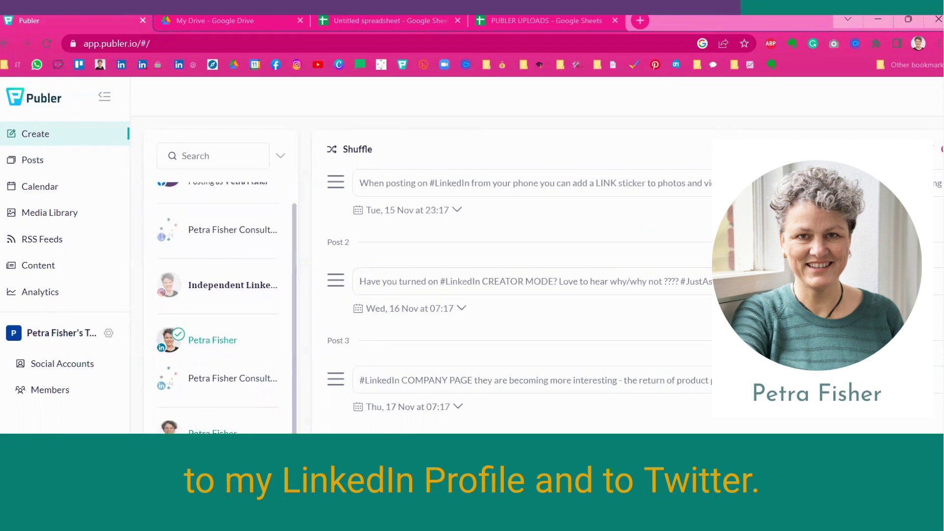
{"action": "left_click", "coordinate": [187, 428]}
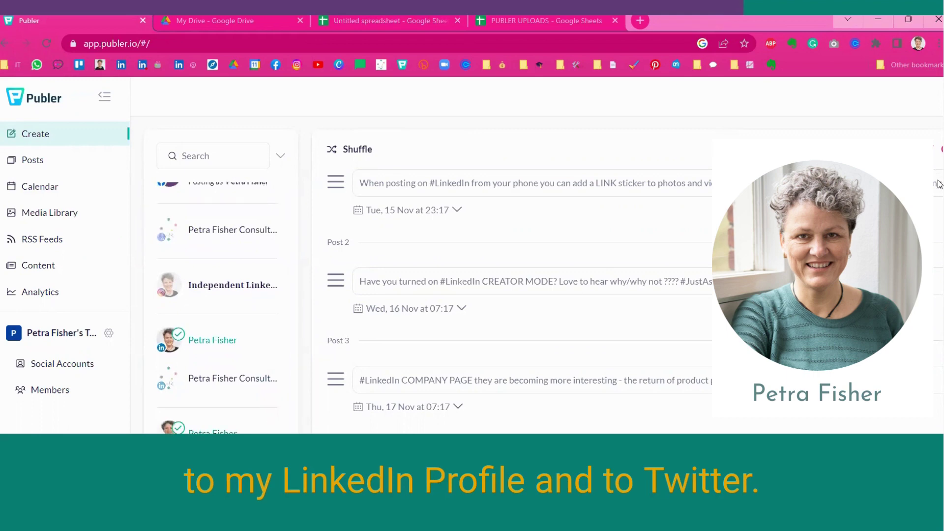
{"action": "scroll", "coordinate": [938, 197], "scroll_direction": "down", "scroll_amount": 1}
{"action": "scroll", "coordinate": [472, 255], "scroll_direction": "right", "scroll_amount": 2}
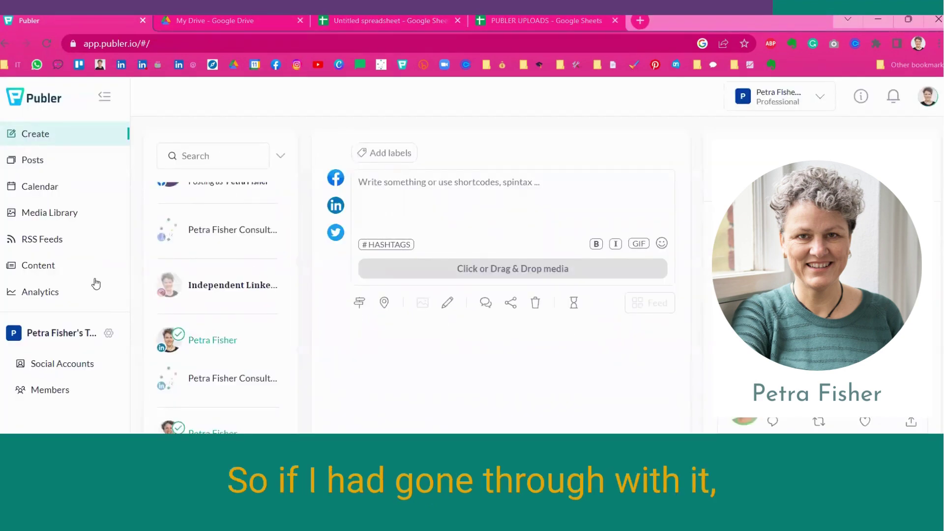
Review the list of scheduled posts on the Posts page.
{"action": "left_click", "coordinate": [36, 161]}
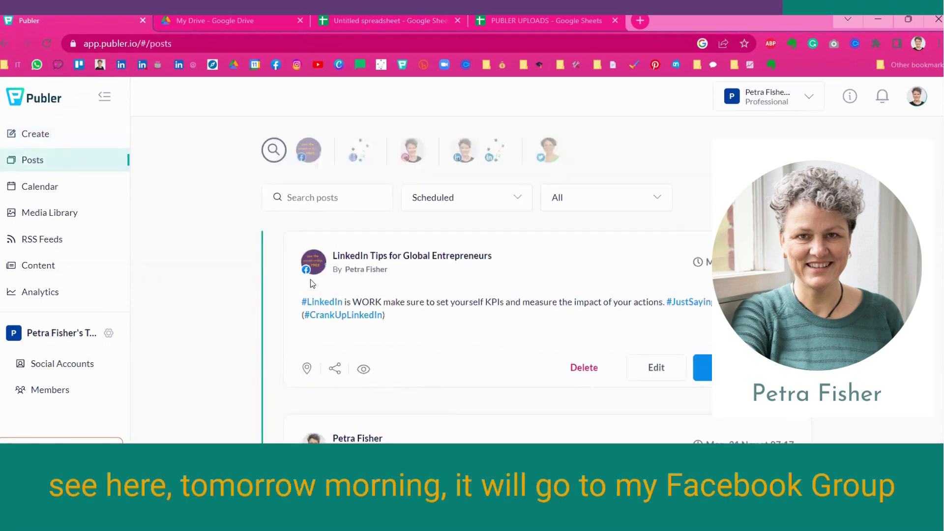
{"action": "scroll", "coordinate": [550, 264], "scroll_direction": "down", "scroll_amount": 3}
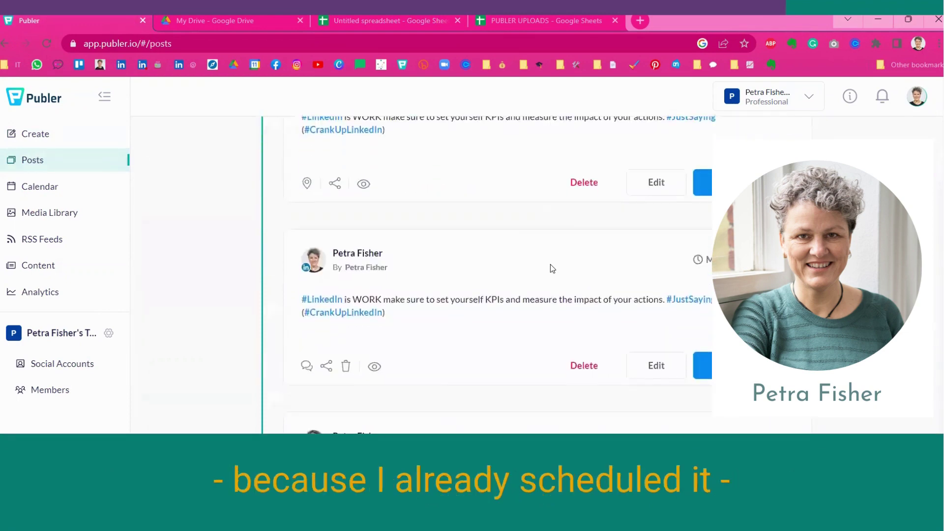
{"action": "scroll", "coordinate": [550, 264], "scroll_direction": "down", "scroll_amount": 1}
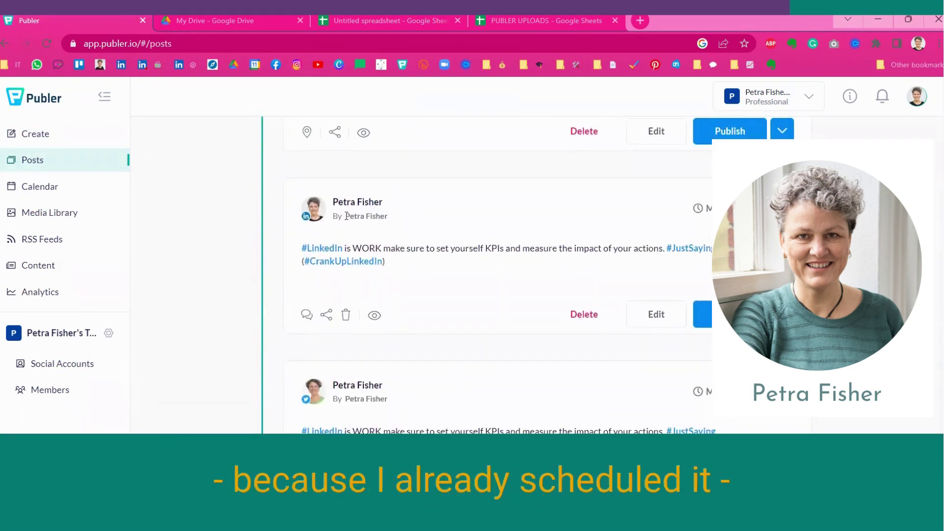
{"action": "scroll", "coordinate": [492, 275], "scroll_direction": "up", "scroll_amount": 5}
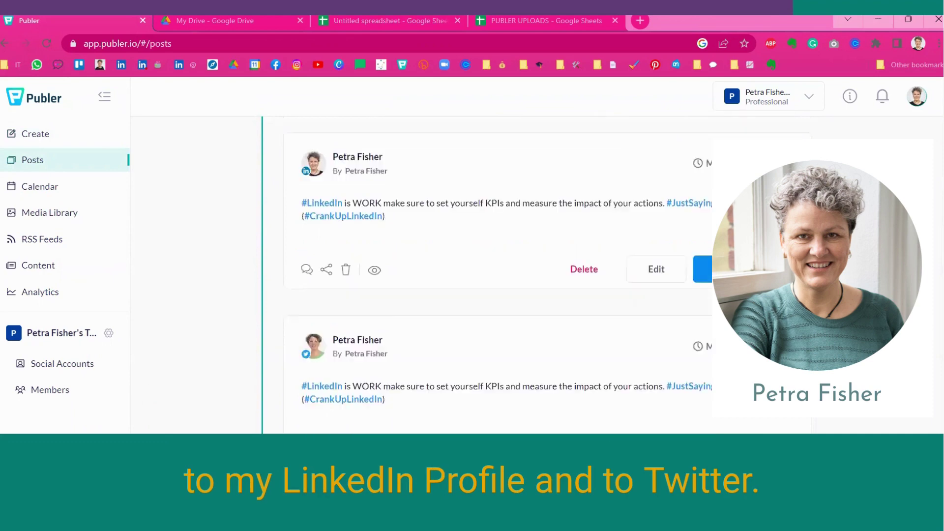
Switch to the November 2022 month calendar and scroll through the scheduled posts.
{"action": "left_click", "coordinate": [32, 193]}
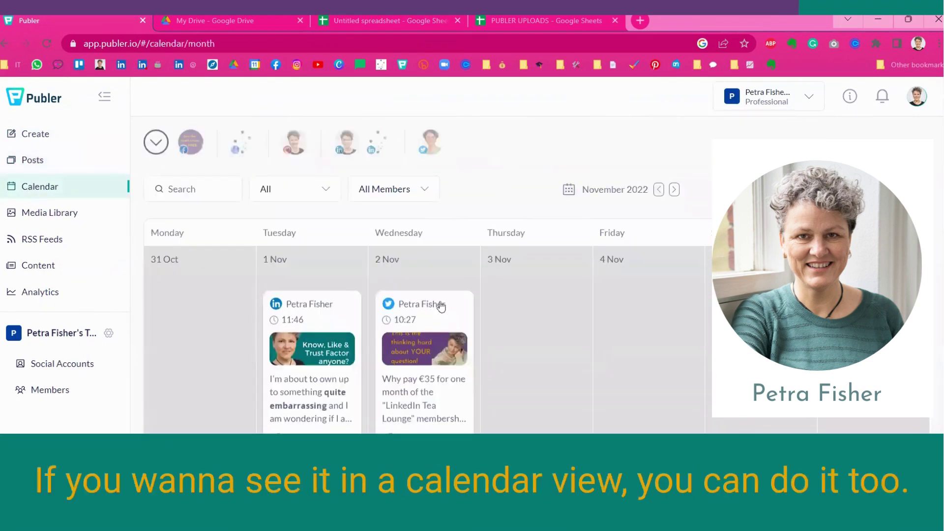
{"action": "scroll", "coordinate": [315, 258], "scroll_direction": "down", "scroll_amount": 8}
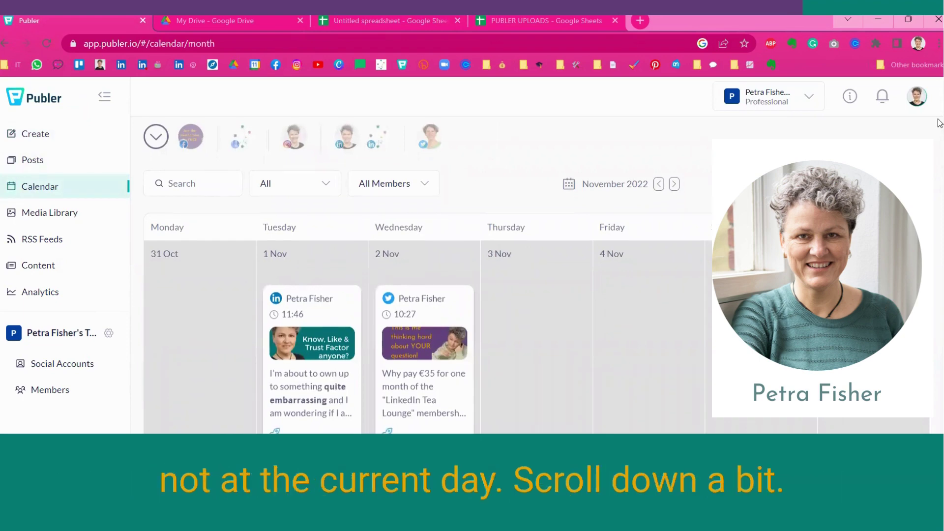
{"action": "scroll", "coordinate": [481, 274], "scroll_direction": "down", "scroll_amount": 5}
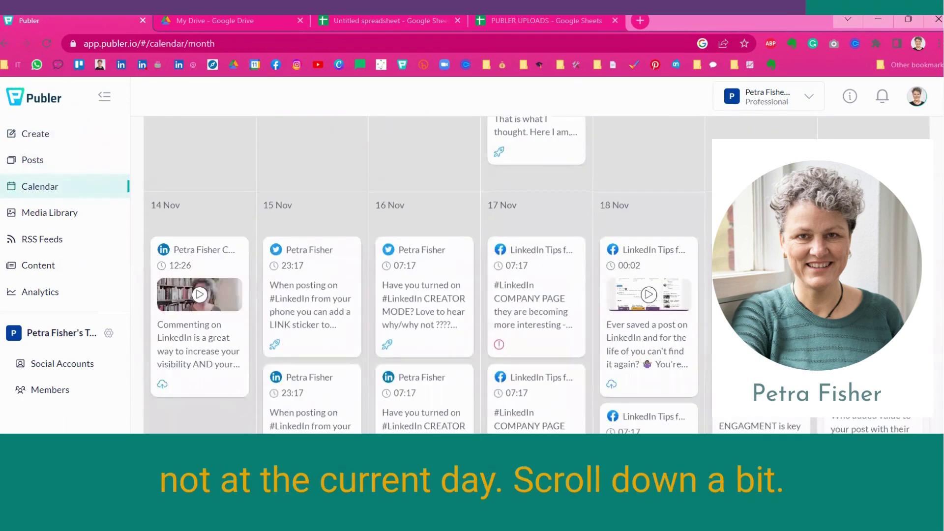
{"action": "scroll", "coordinate": [6, 229], "scroll_direction": "down", "scroll_amount": 1}
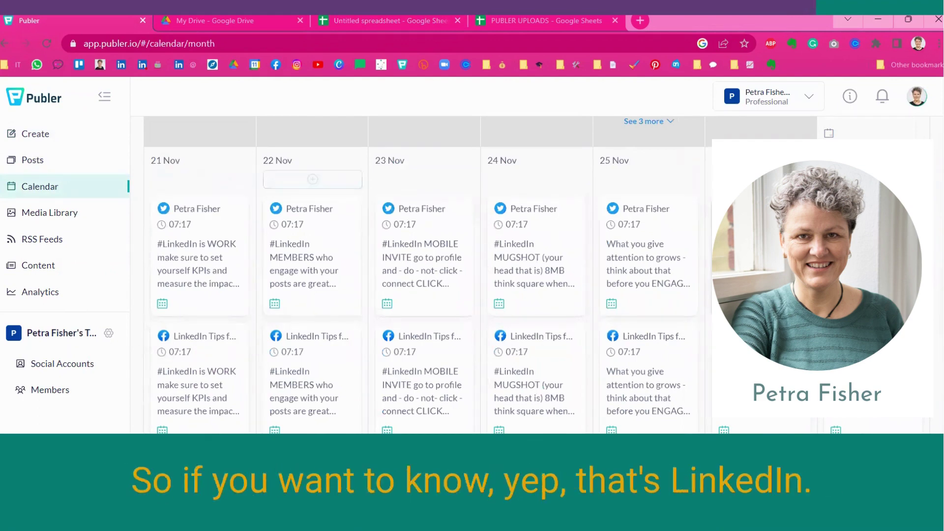
{"action": "scroll", "coordinate": [938, 362], "scroll_direction": "down", "scroll_amount": 5}
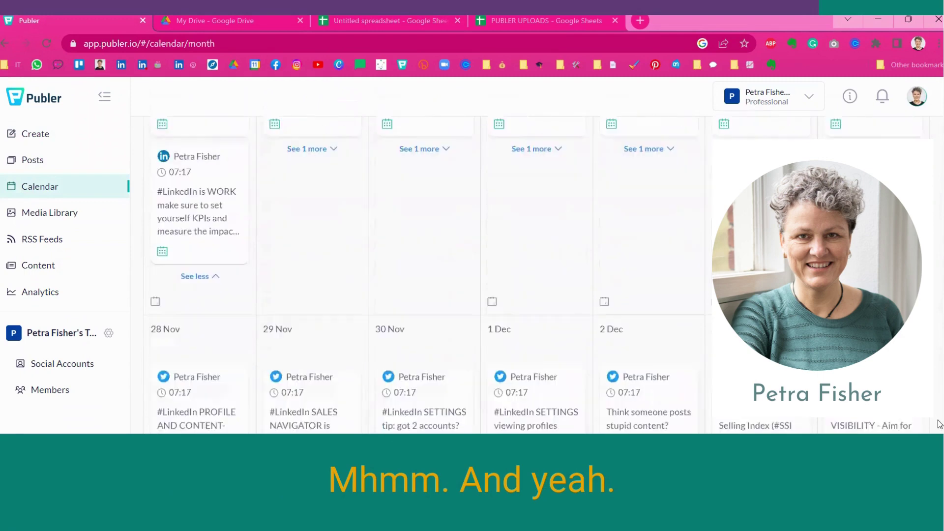
{"action": "scroll", "coordinate": [939, 266], "scroll_direction": "up", "scroll_amount": 10}
{"action": "scroll", "coordinate": [939, 266], "scroll_direction": "up", "scroll_amount": 10}
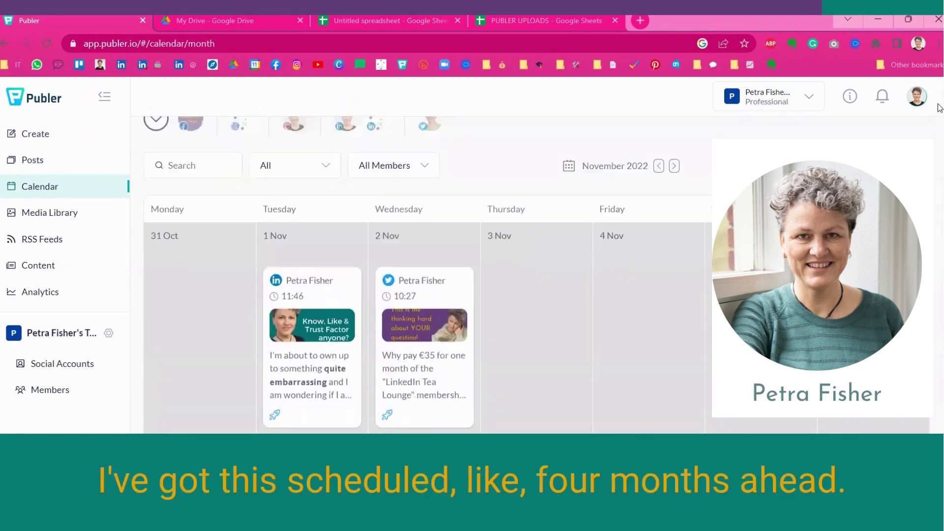
{"action": "scroll", "coordinate": [939, 121], "scroll_direction": "down", "scroll_amount": 2}
{"action": "scroll", "coordinate": [939, 121], "scroll_direction": "down", "scroll_amount": 1}
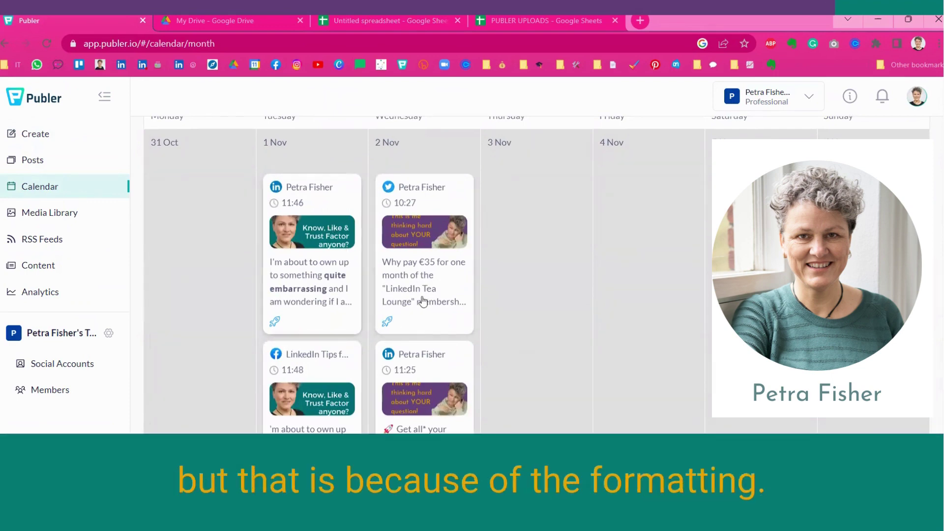
Attach the behind-the-scenes photo from the Media Library to a new post.
{"action": "left_click", "coordinate": [62, 216]}
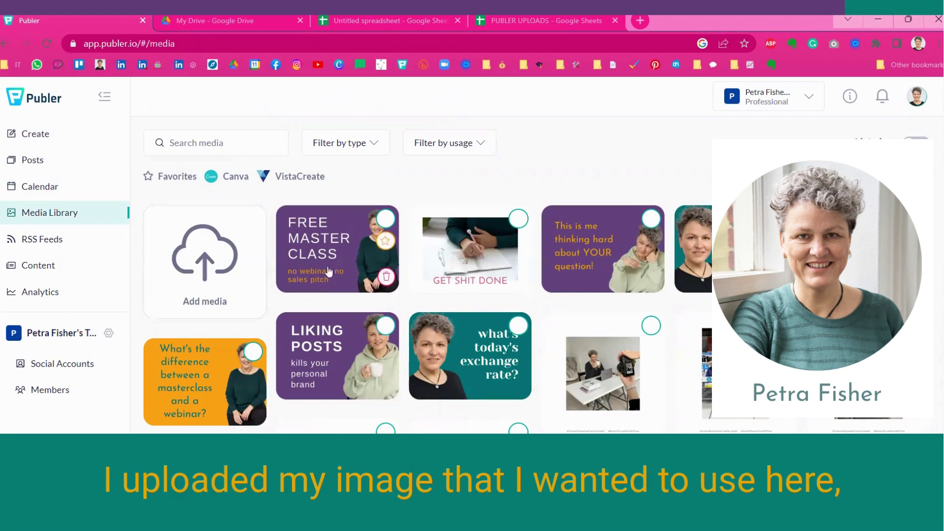
{"action": "left_click", "coordinate": [605, 389]}
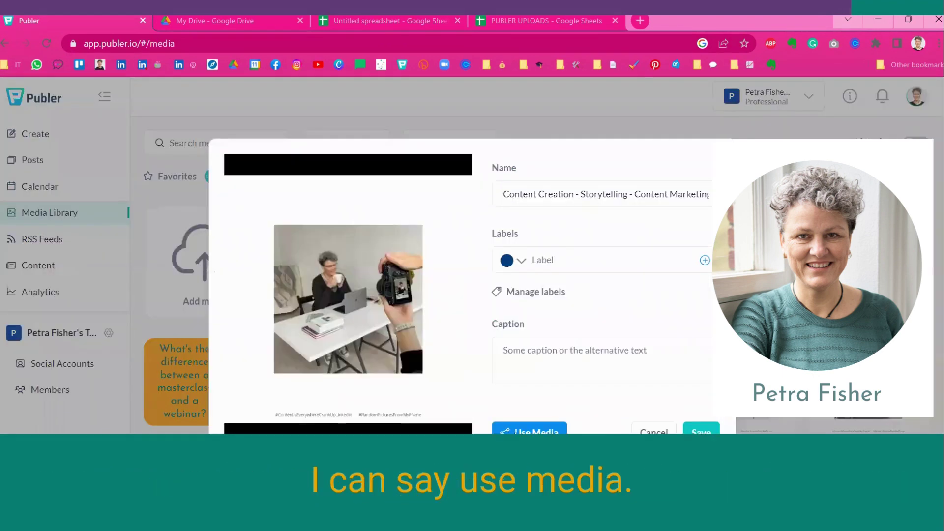
{"action": "left_click", "coordinate": [528, 430]}
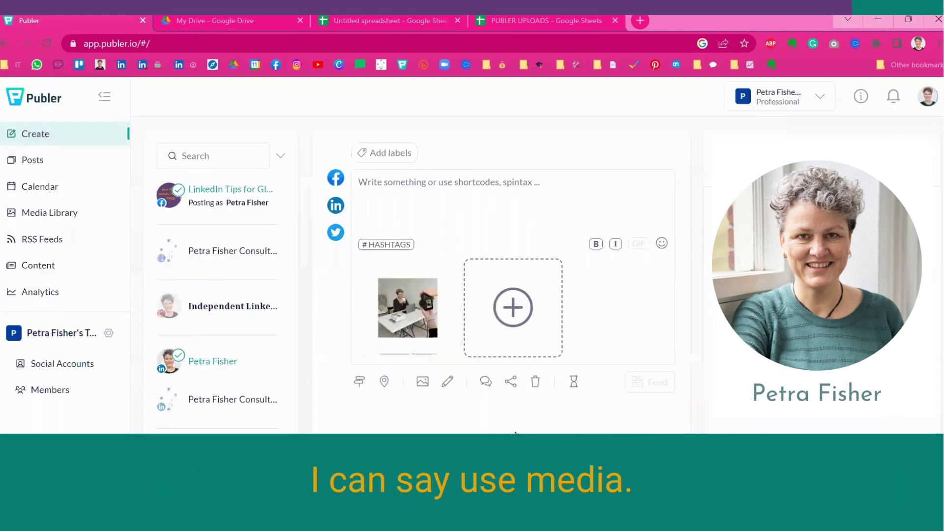
Write the post text 'I can write a post here. It can be as long as I like'.
{"action": "left_click", "coordinate": [447, 271]}
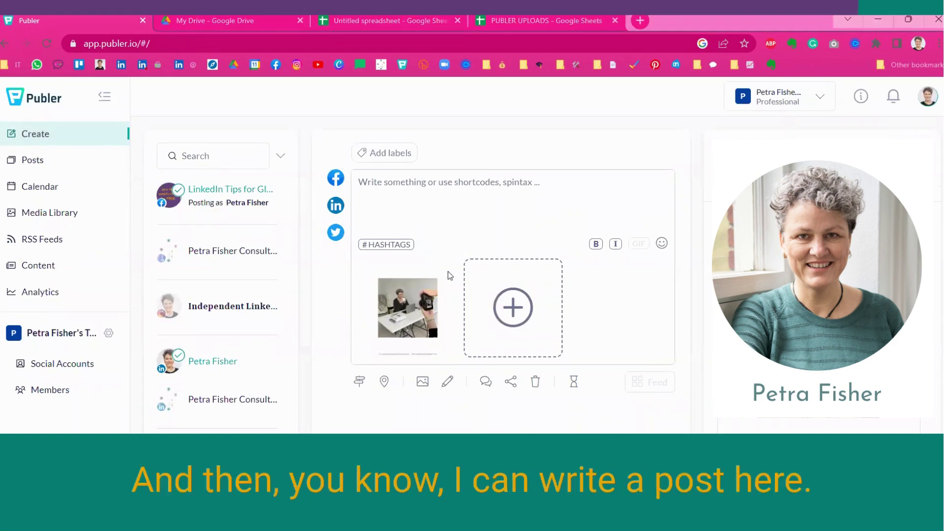
{"action": "type", "text": "I can wri"}
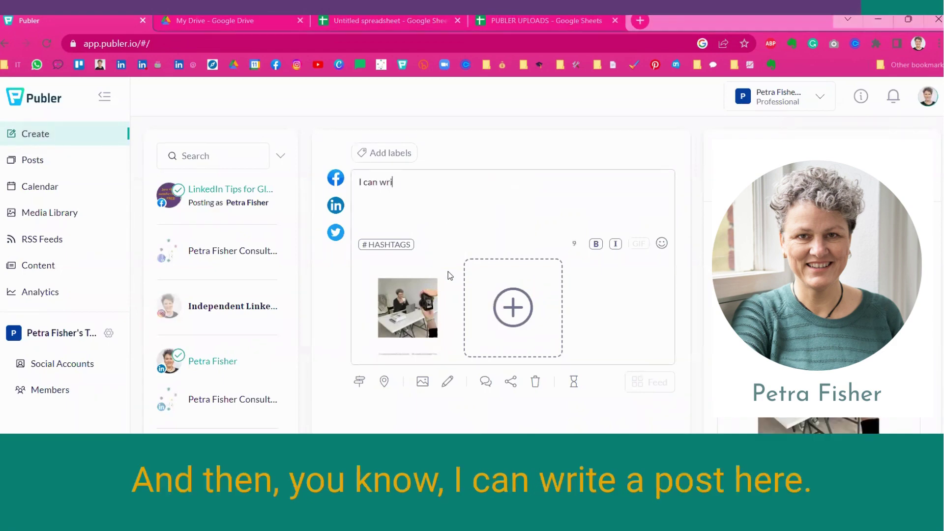
{"action": "type", "text": "te a post here. It can ve a"}
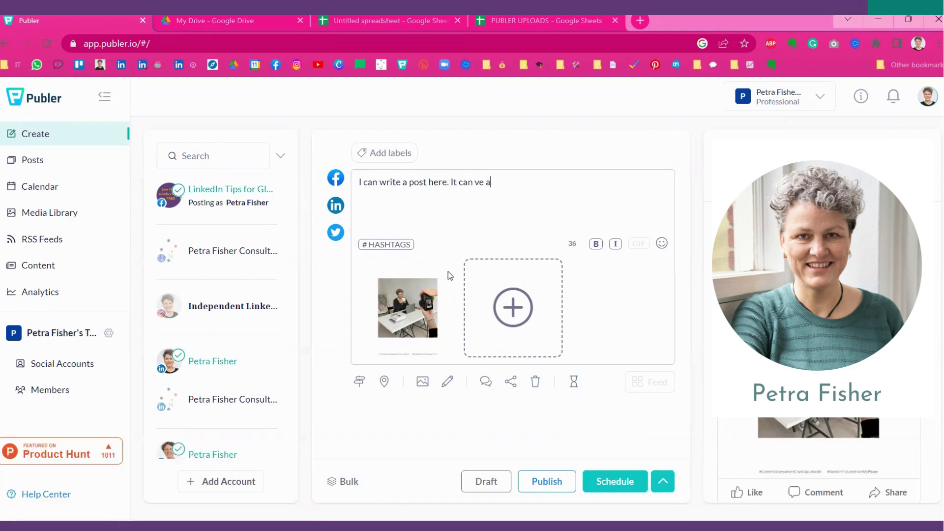
{"action": "key", "text": "BackSpace"}
{"action": "key", "text": "BackSpace"}
{"action": "key", "text": "BackSpace"}
{"action": "key", "text": "BackSpace"}
{"action": "type", "text": "be as long as I like"}
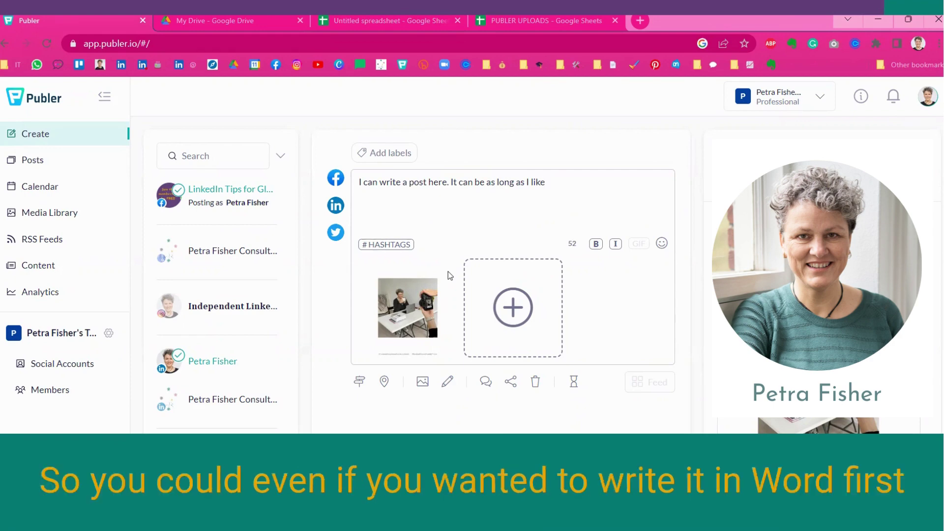
Bold the words 'post here.' in the draft text with Ctrl+B.
{"action": "left_click_drag", "start_coordinate": [449, 182], "coordinate": [409, 182]}
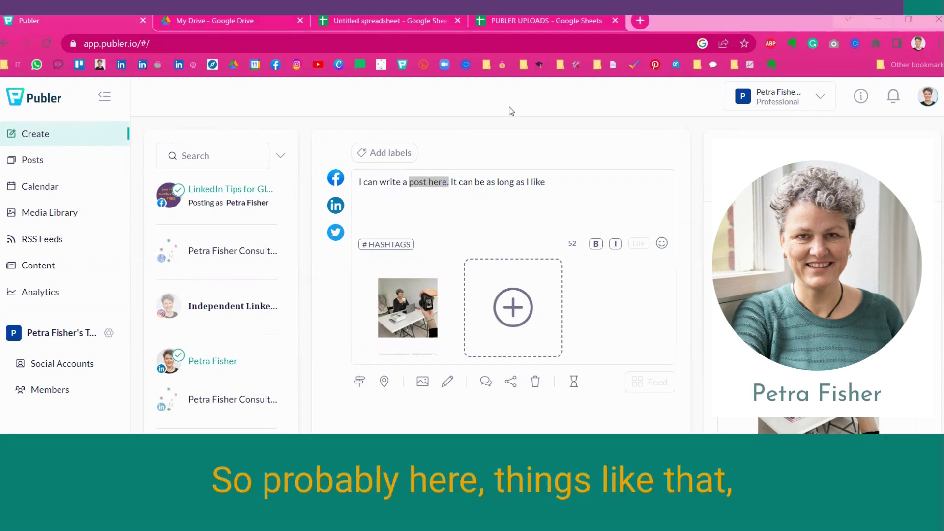
{"action": "key", "text": "ctrl+b"}
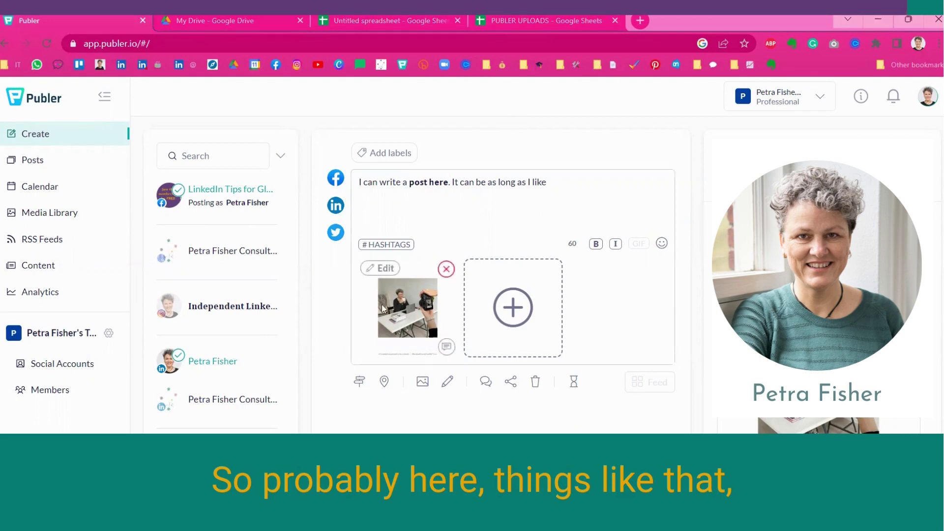